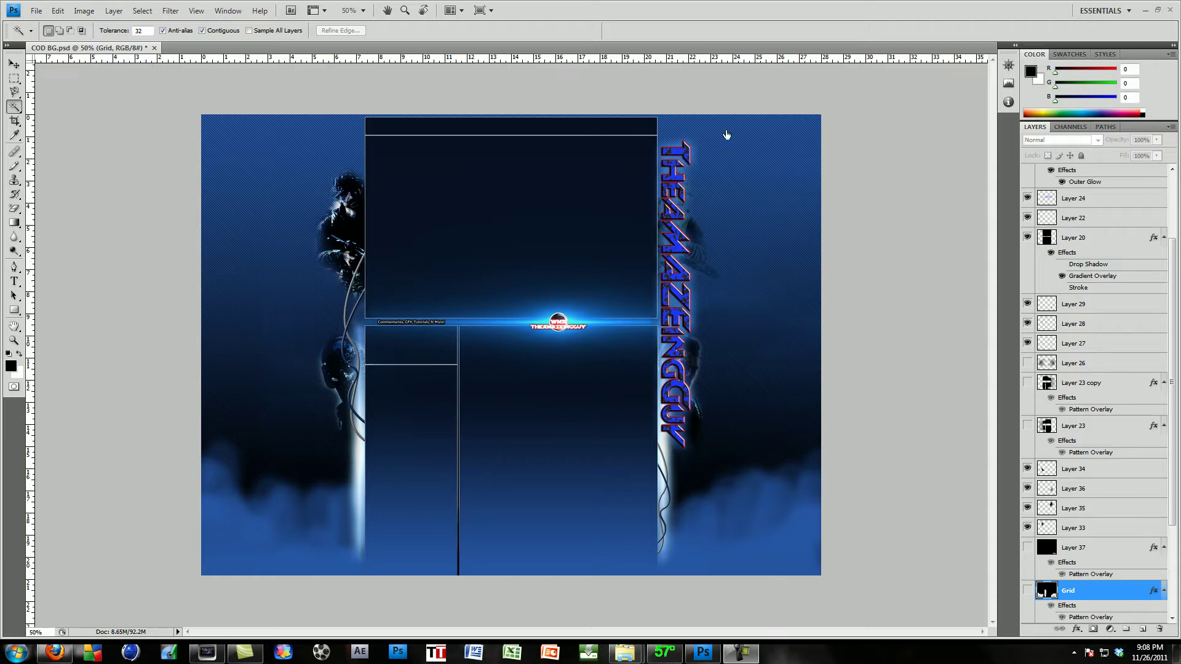
Step: Preview the red pattern of the Grid layer over the background at 100% zoom, then hide the layer again
click(364, 11)
click(366, 55)
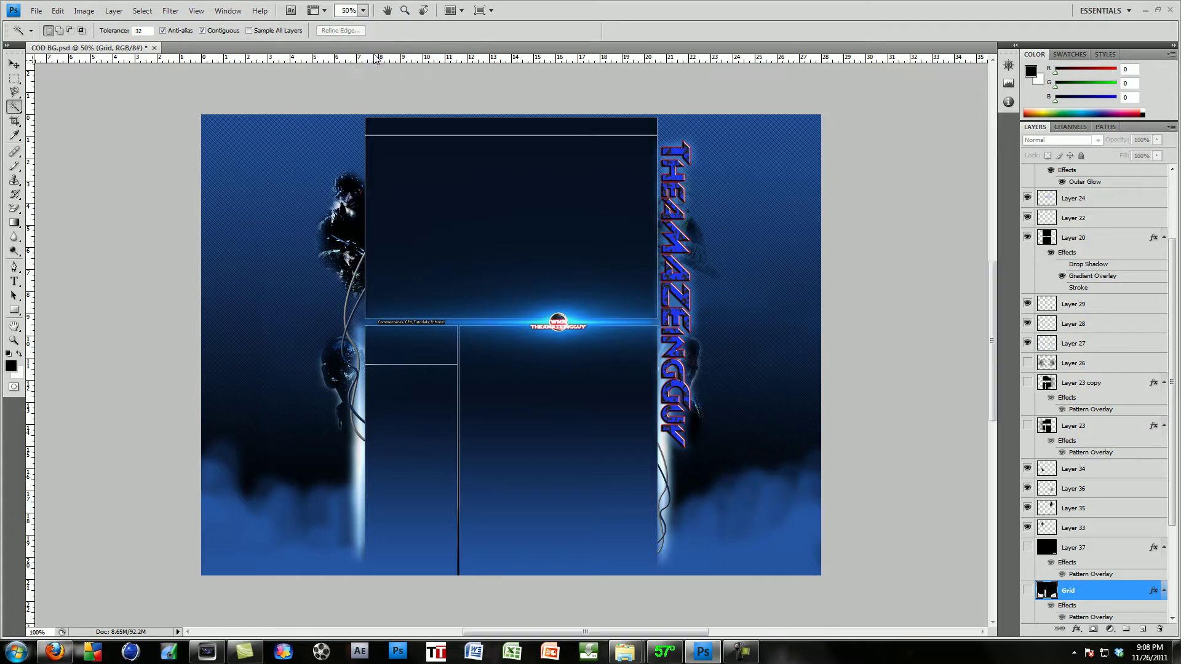
drag(566, 632, 677, 554)
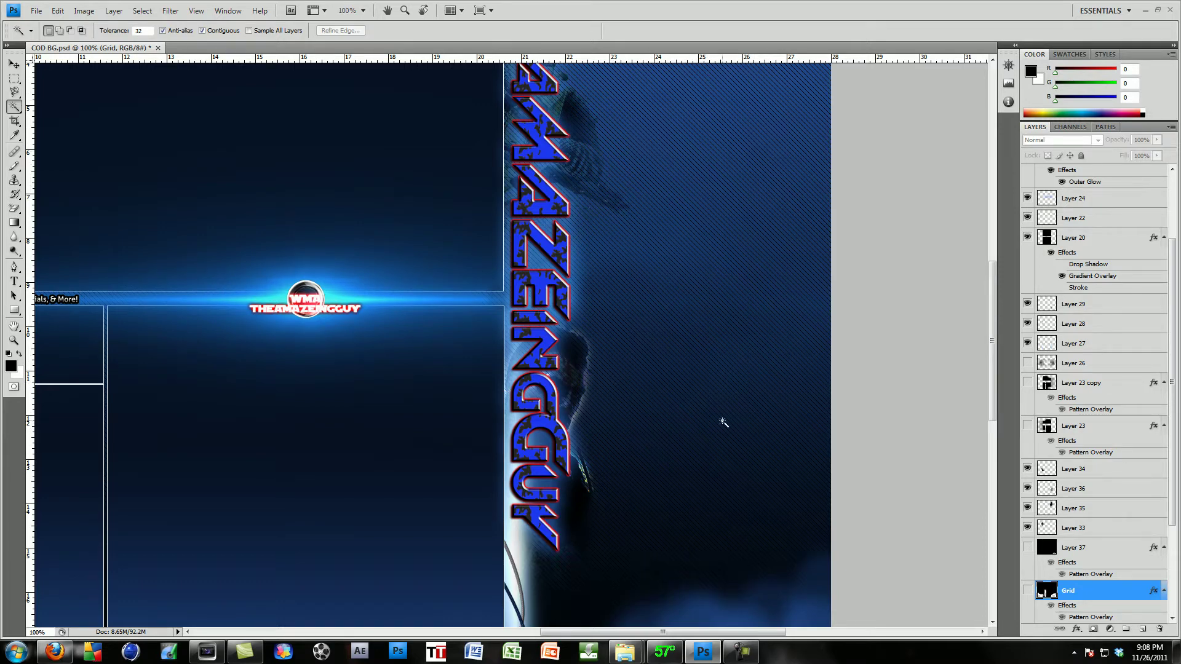
click(1027, 591)
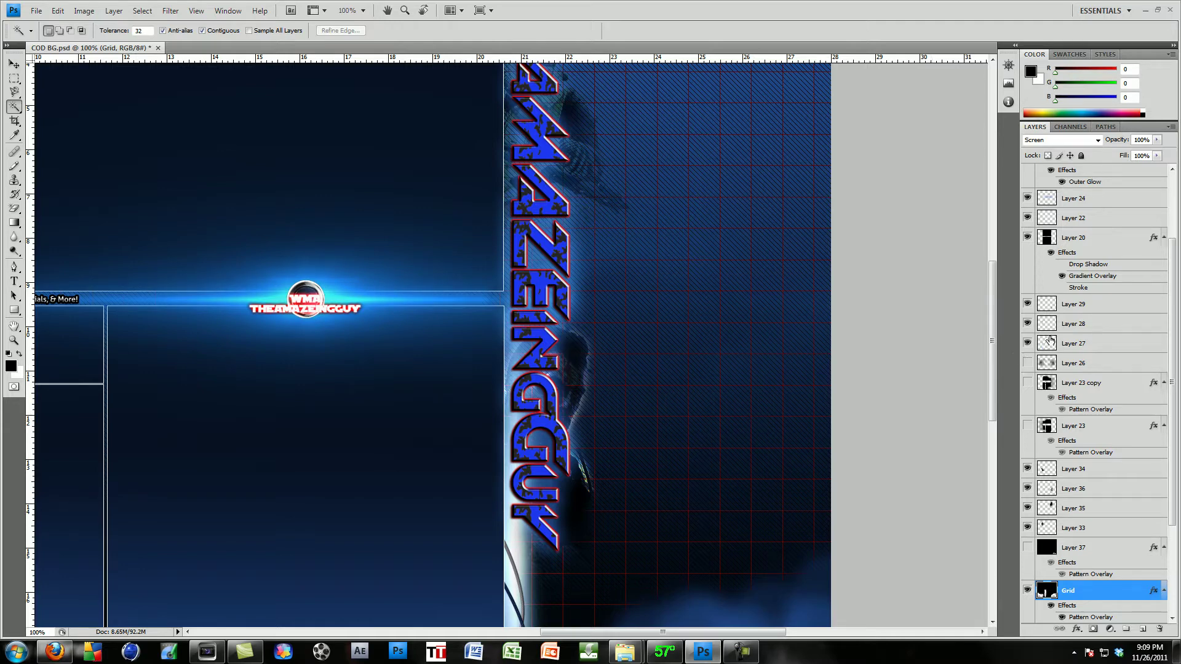
mouse_move(995, 344)
mouse_down()
mouse_move(990, 364)
mouse_move(988, 342)
mouse_up()
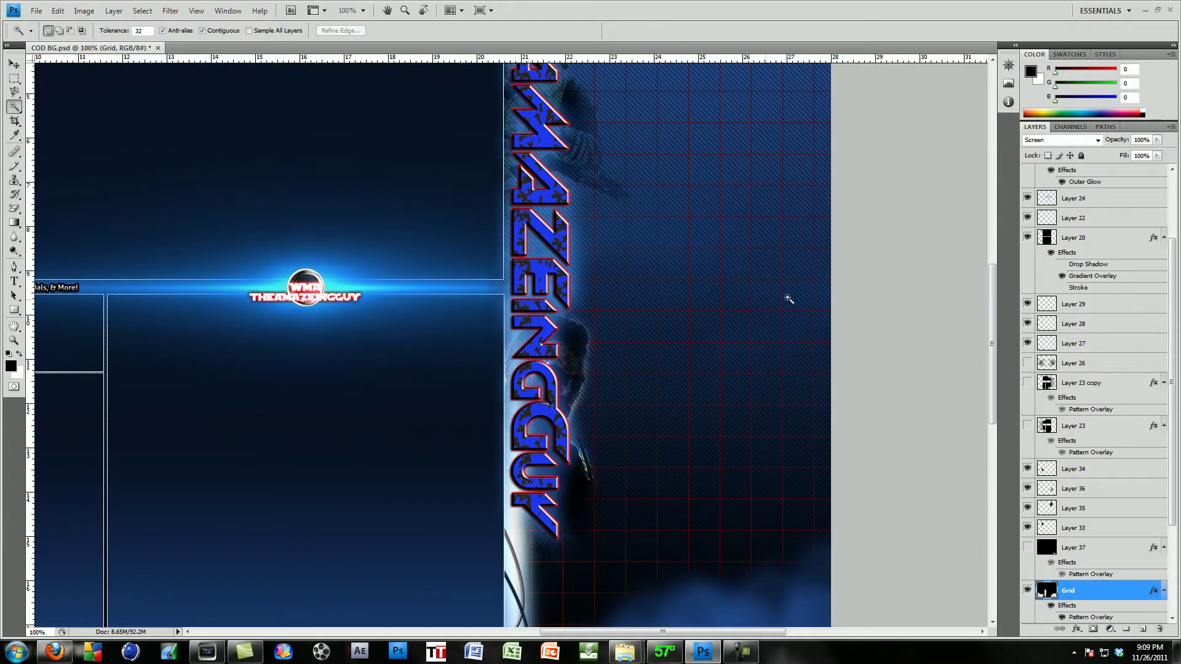
click(1028, 590)
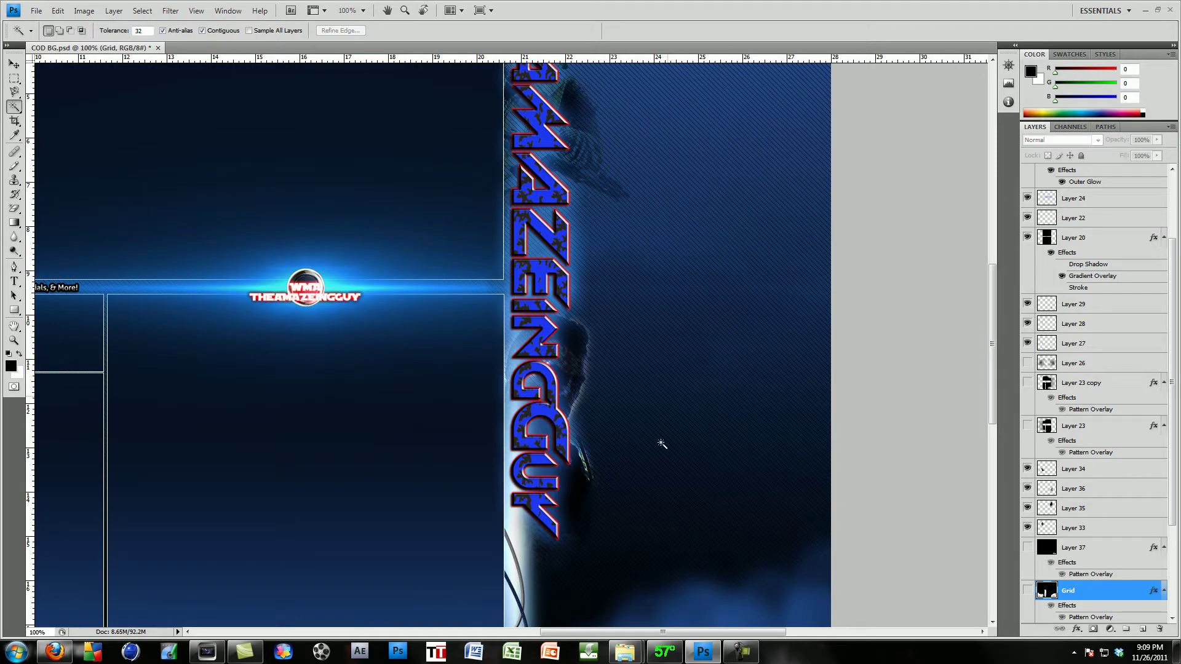
drag(654, 634, 542, 634)
Step: Create an 8 x 8 pixel, 72 pixels/inch RGB document with a white background and convert its Background into a regular layer
click(33, 11)
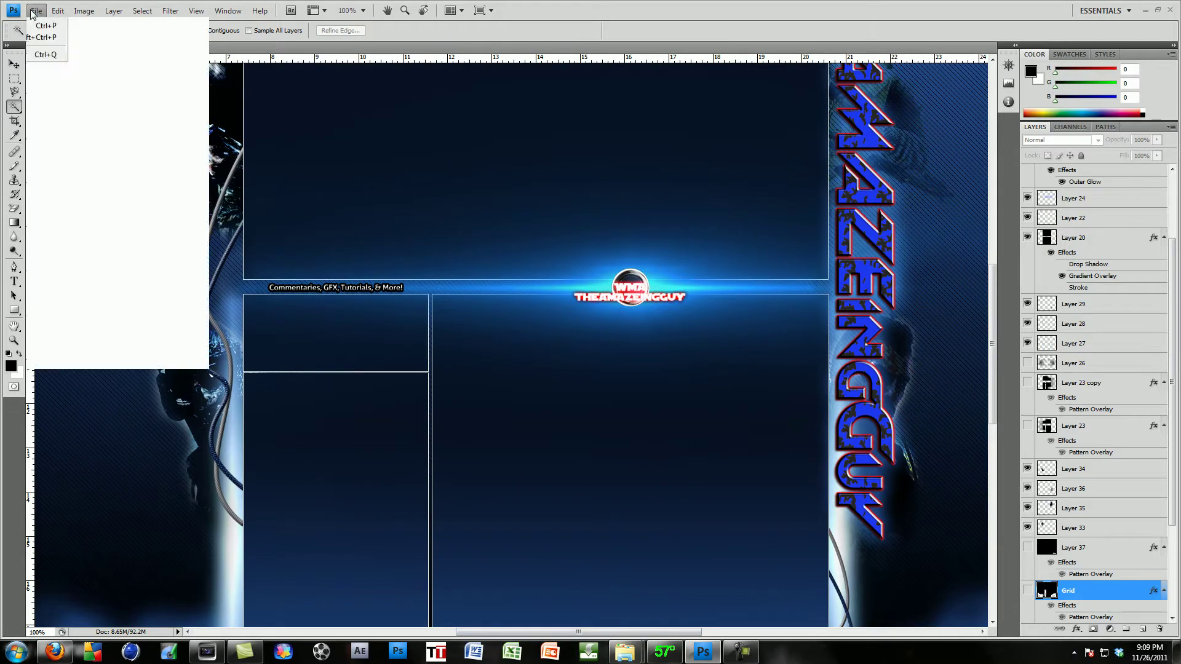
click(44, 19)
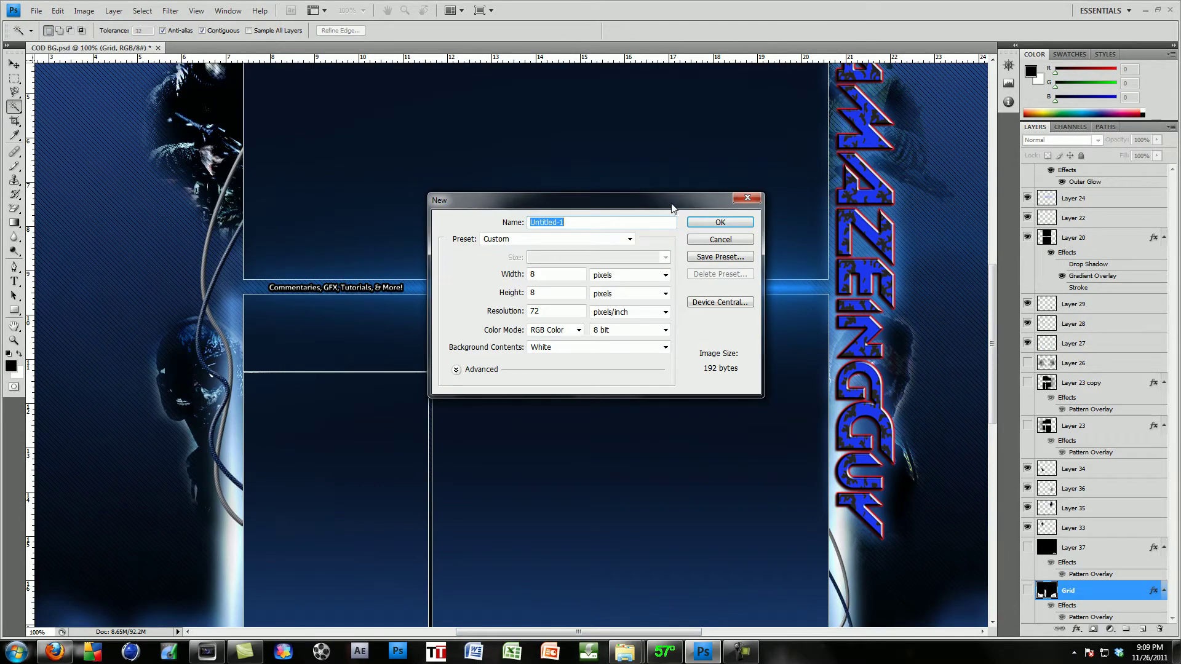
drag(706, 200, 755, 203)
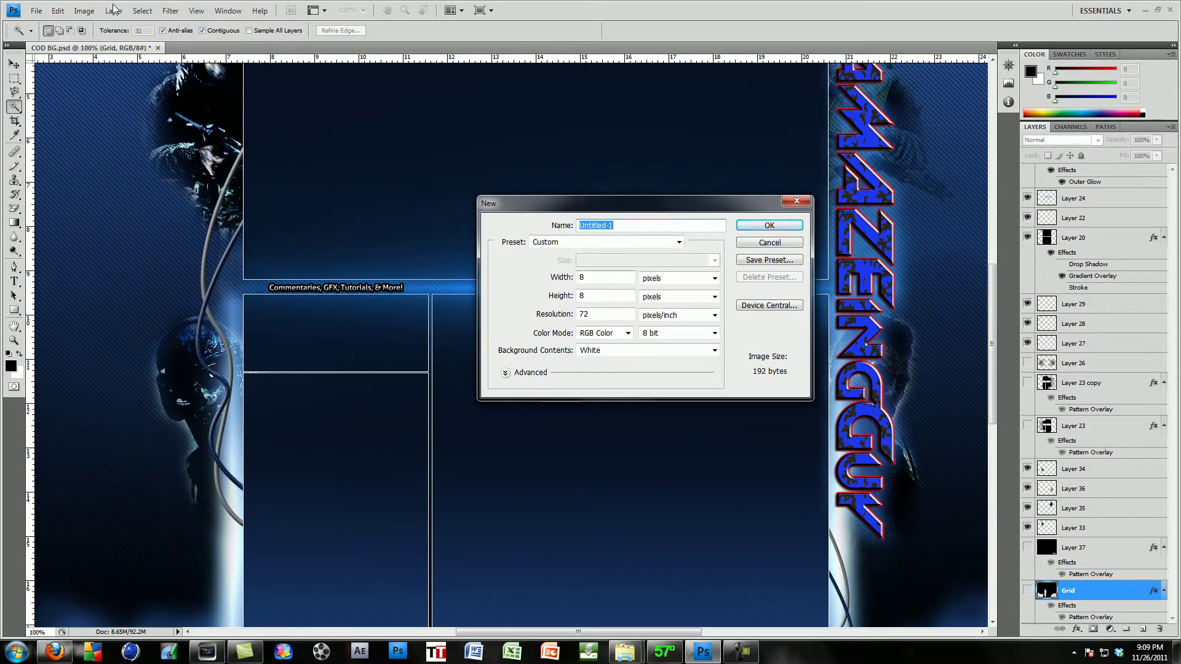
click(601, 277)
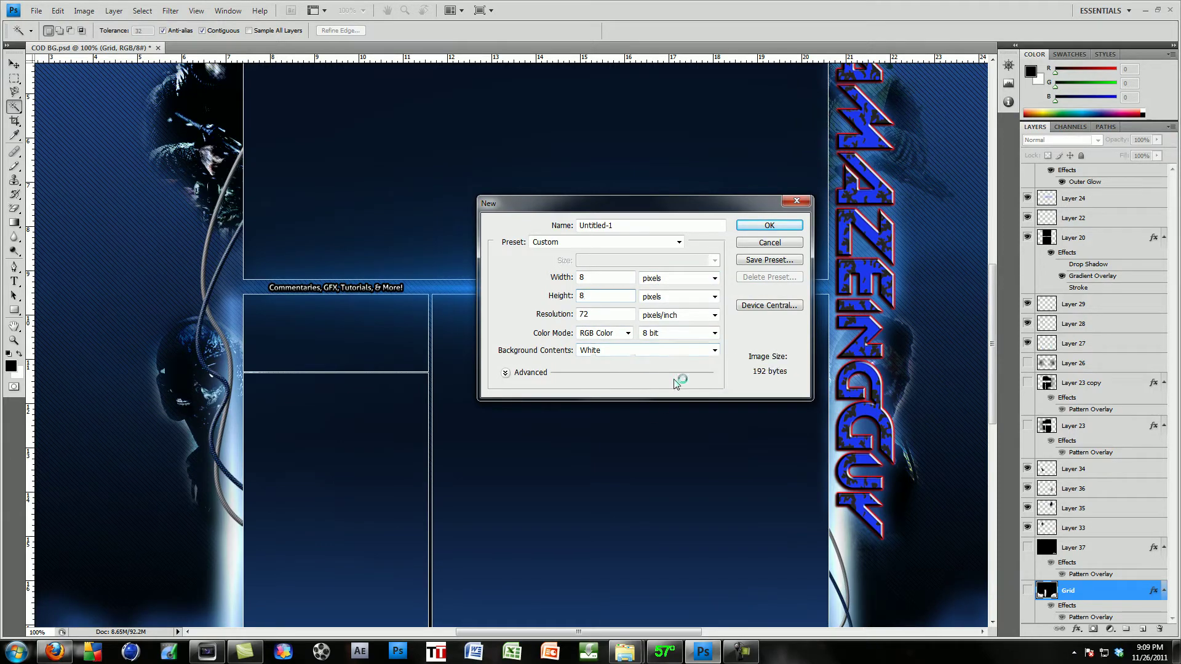
click(777, 225)
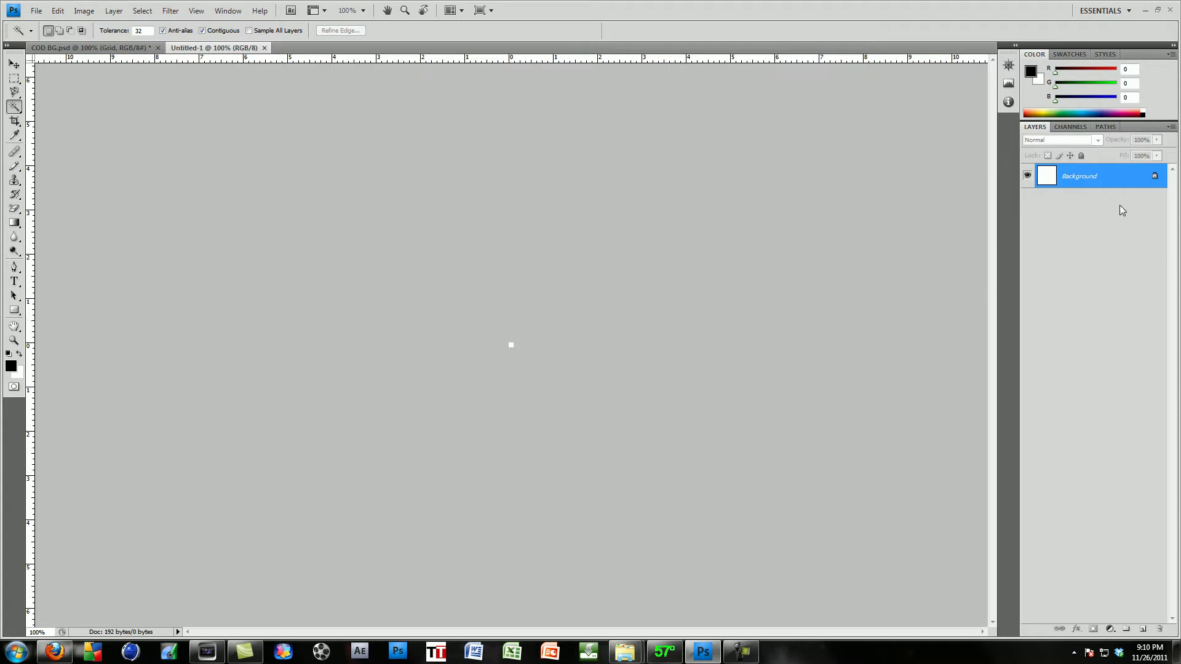
double_click(1156, 180)
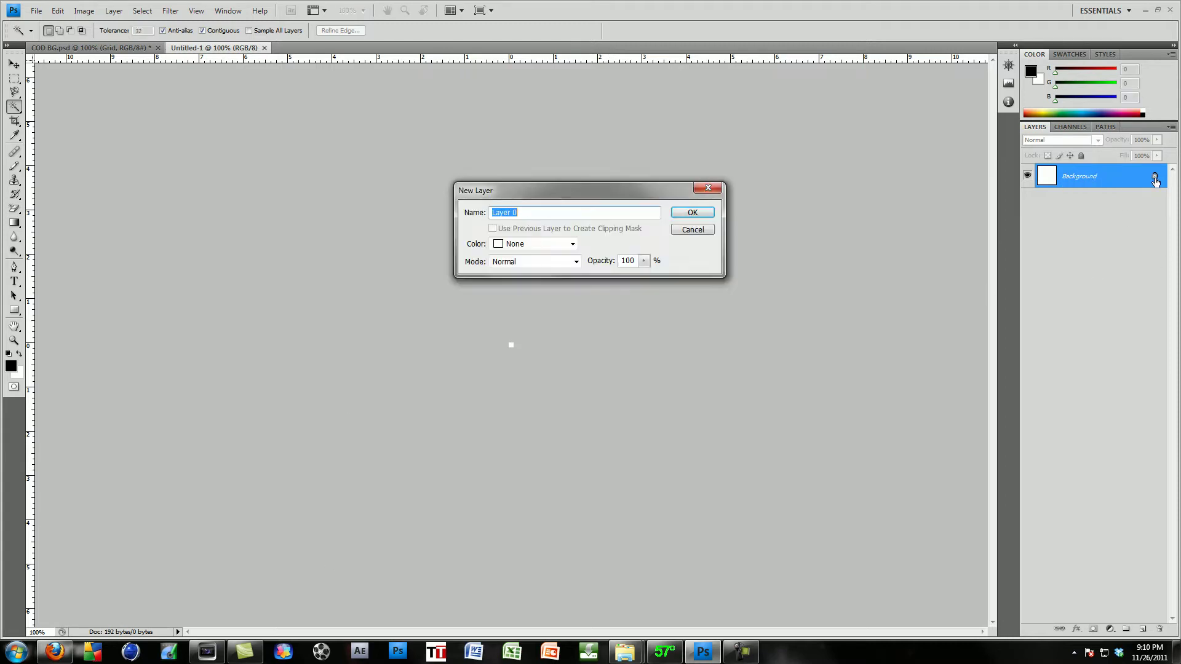
click(691, 213)
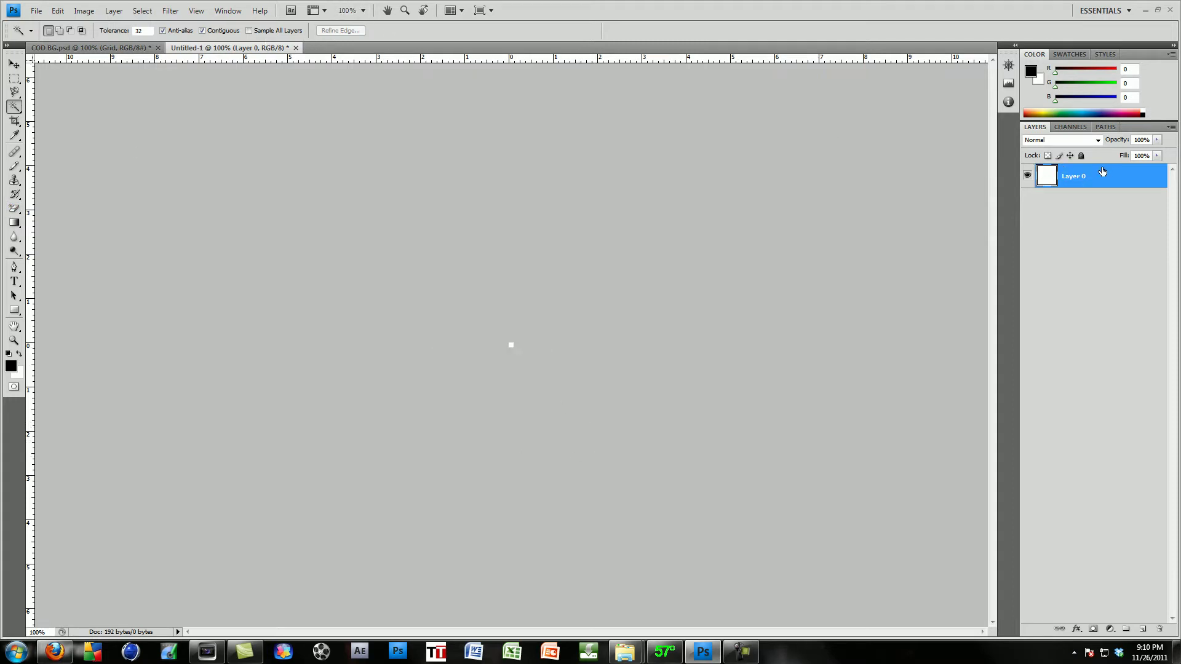
Step: Draw a black diagonal of single pixels from the canvas's upper-left to its lower-right corner with the 1 px Pencil tool
click(365, 12)
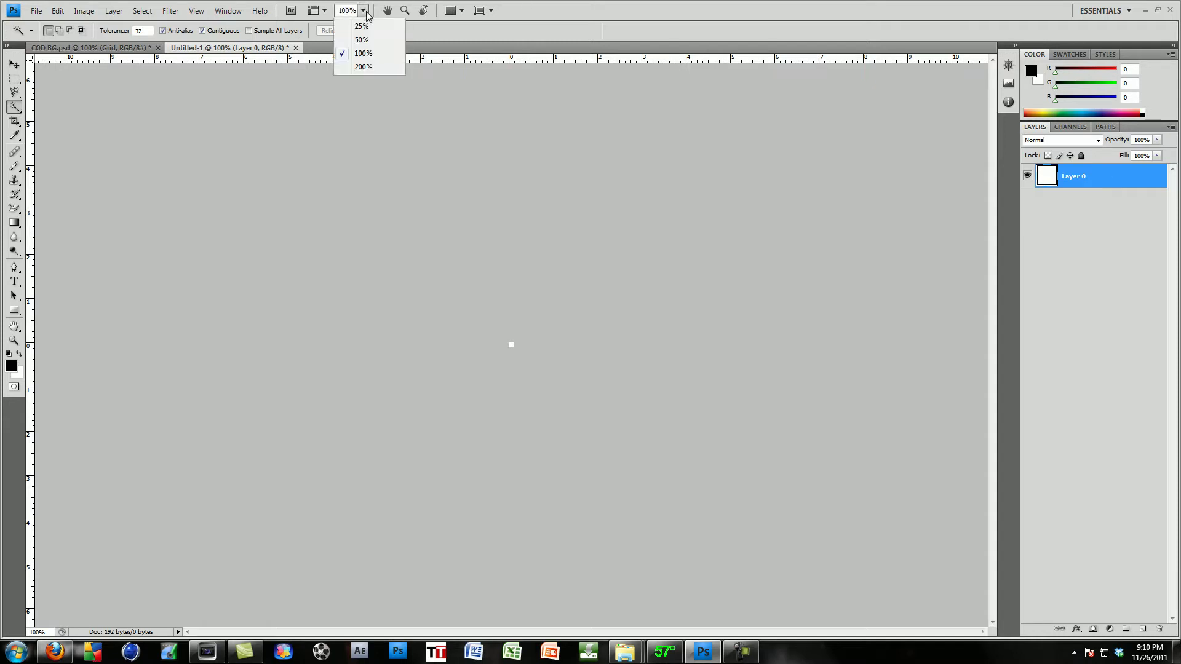
click(342, 7)
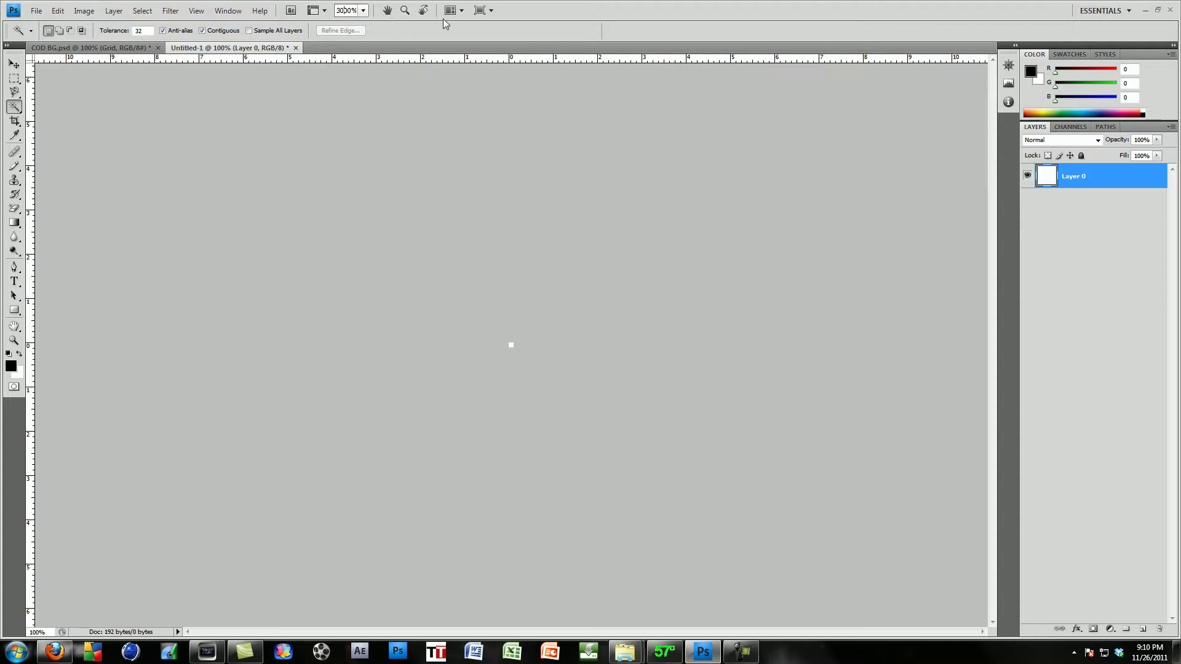
key(Return)
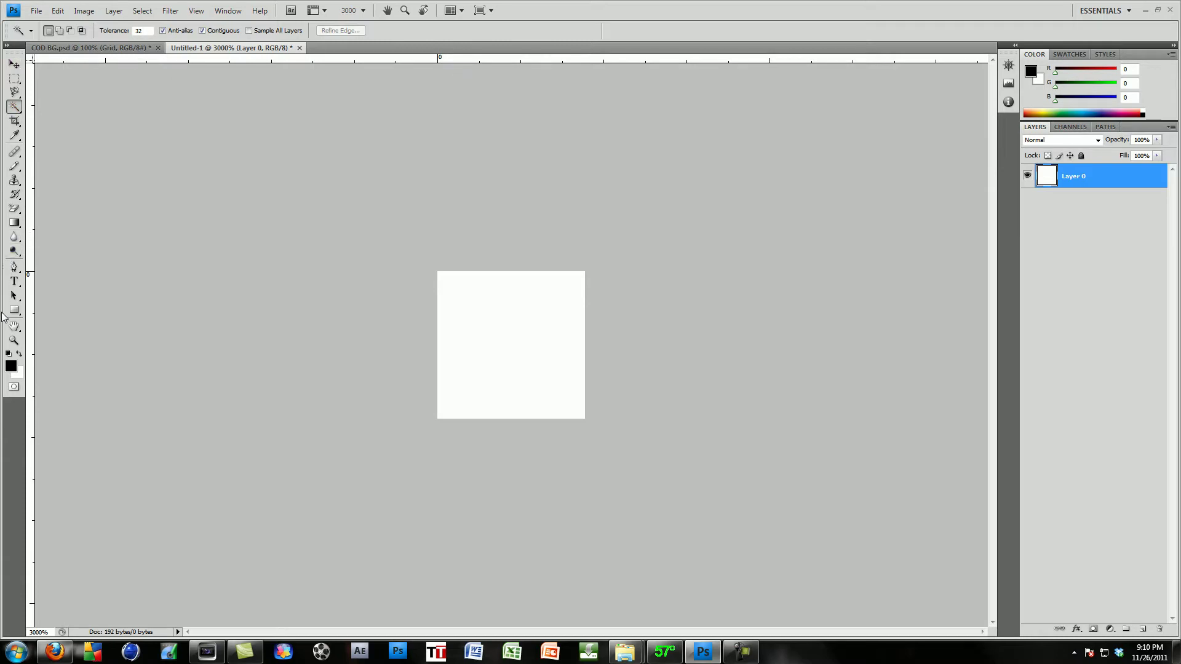
click(14, 169)
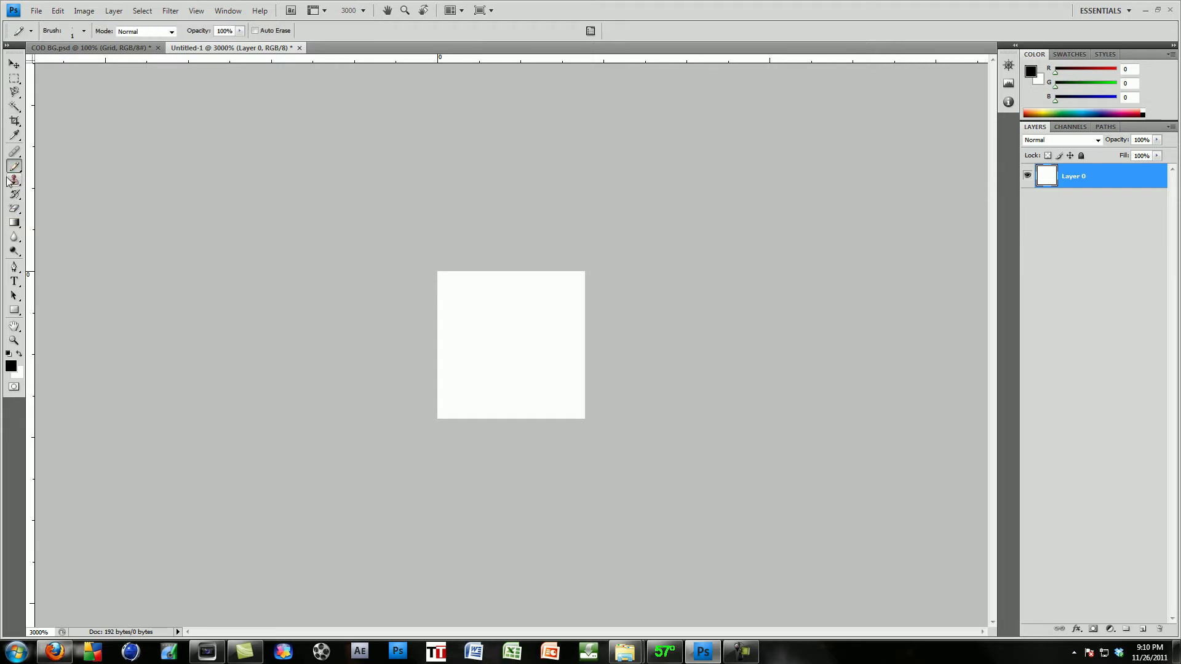
right_click(13, 173)
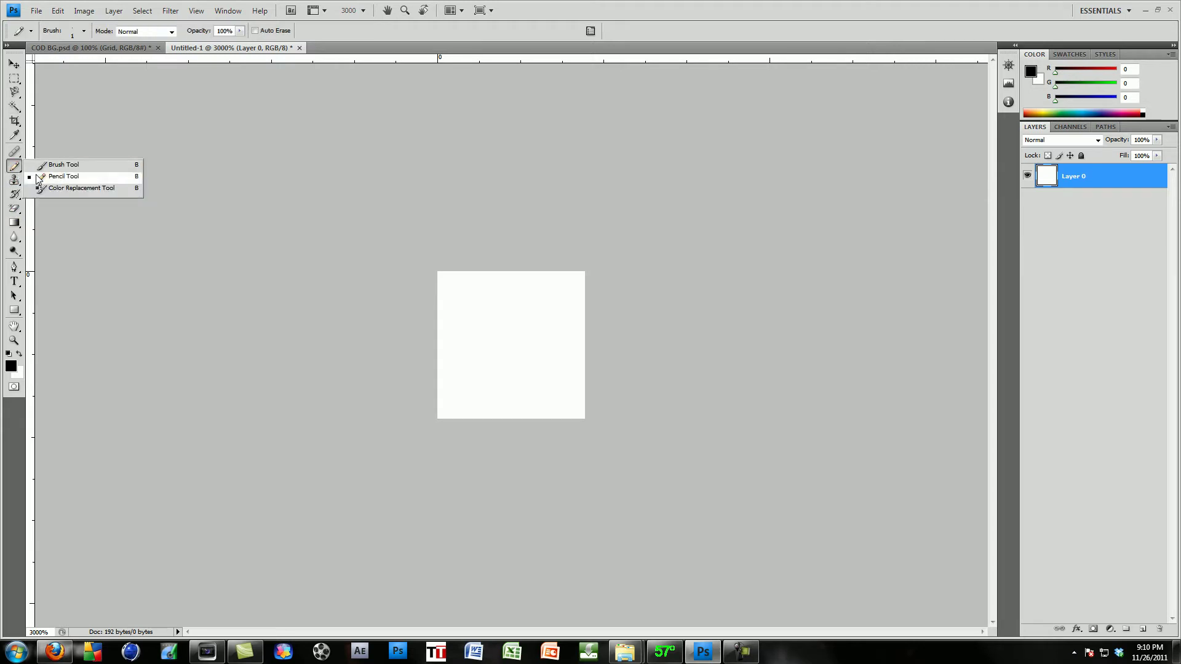
click(55, 165)
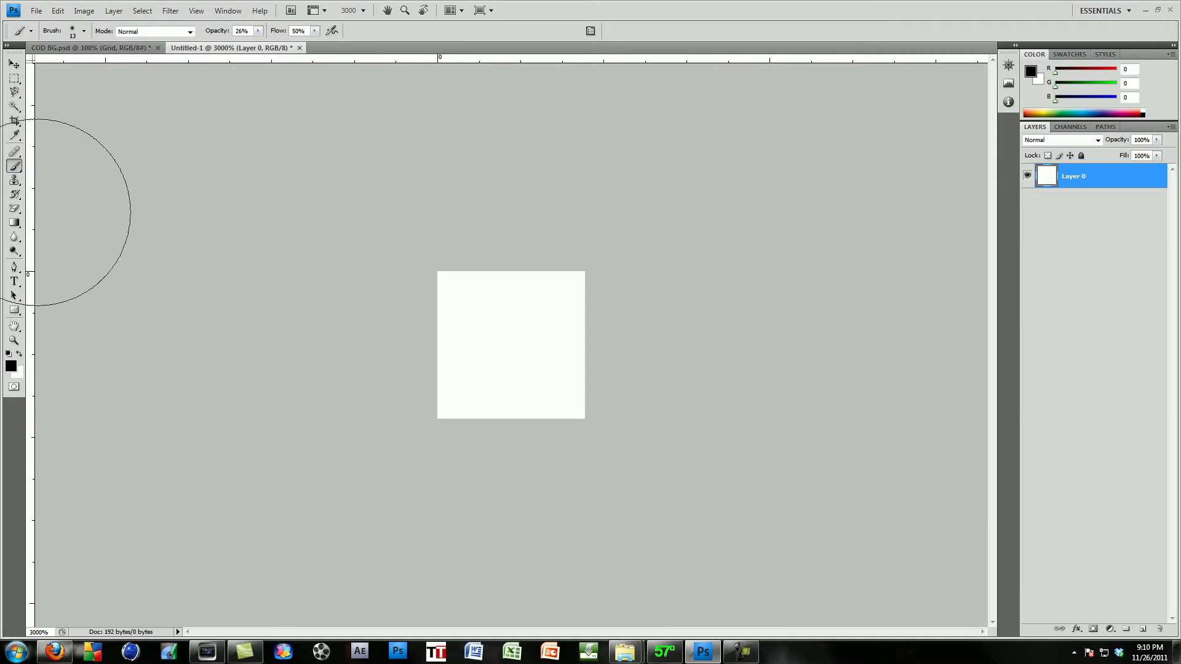
right_click(13, 172)
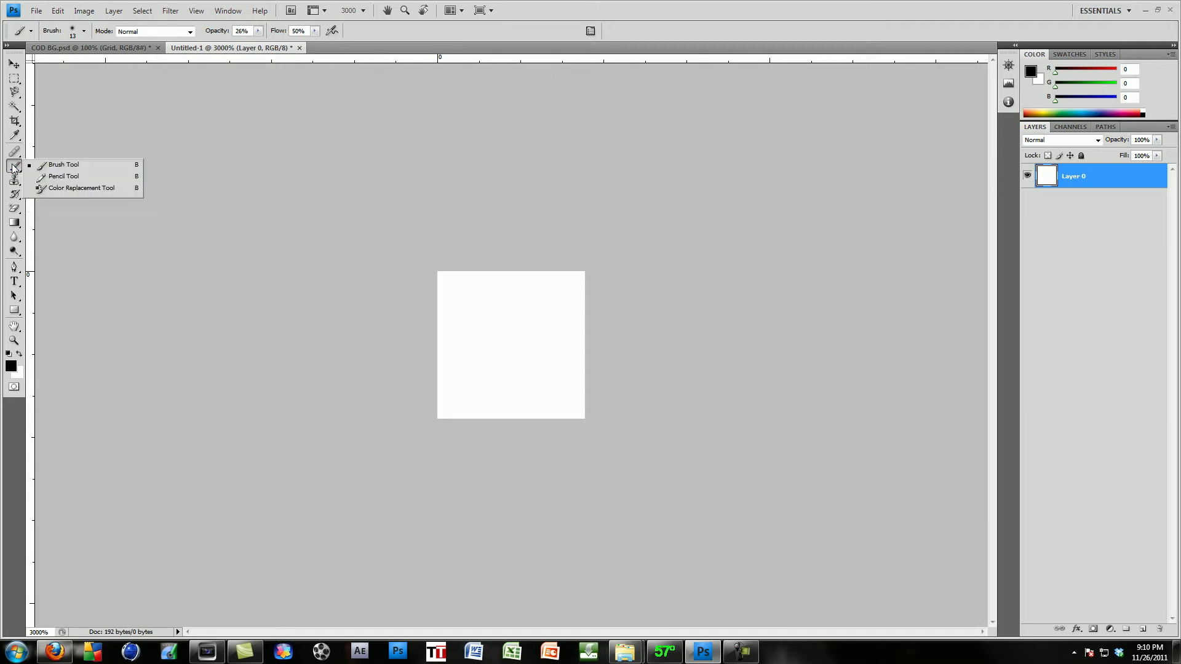
click(59, 178)
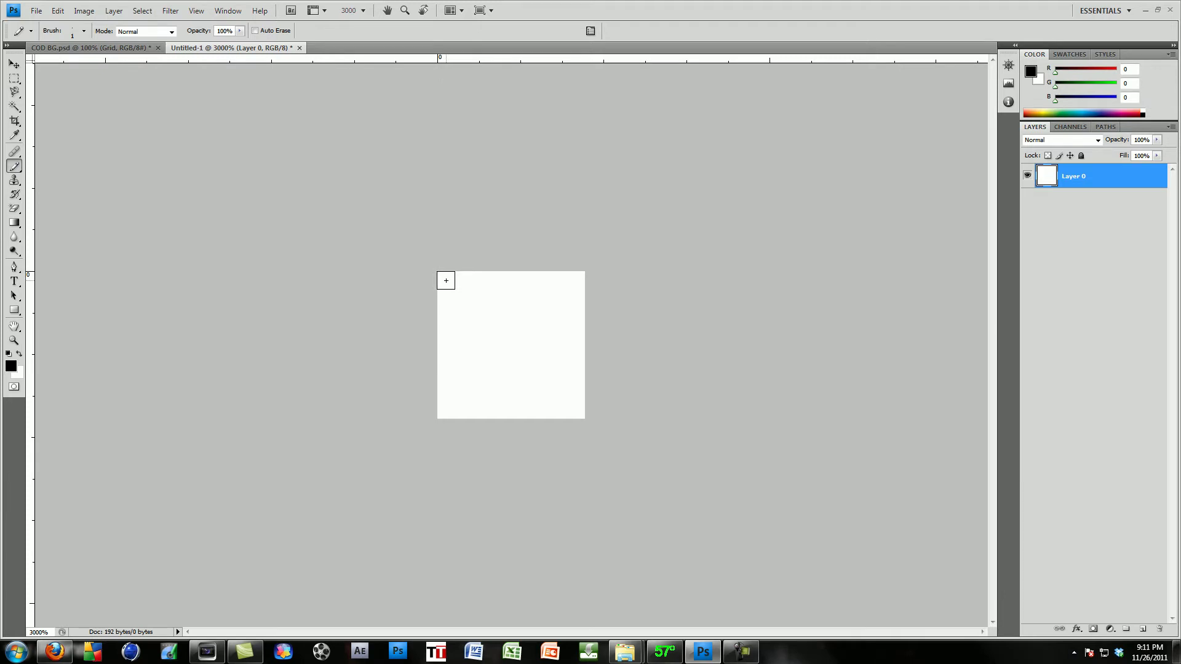
click(85, 31)
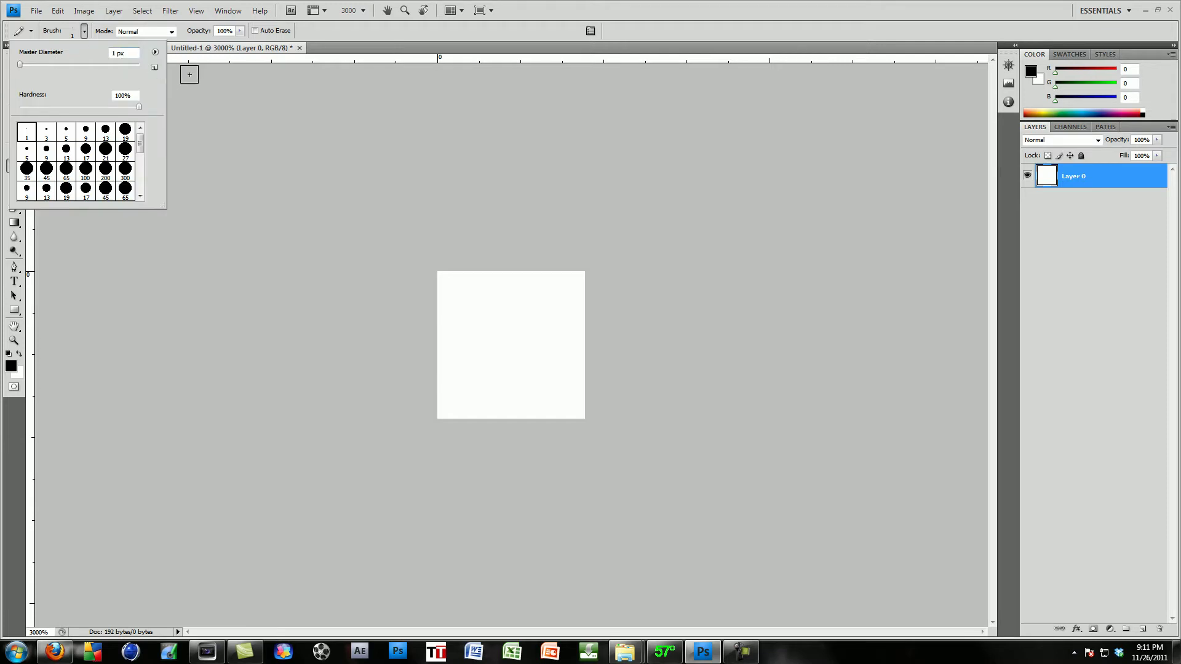
click(204, 91)
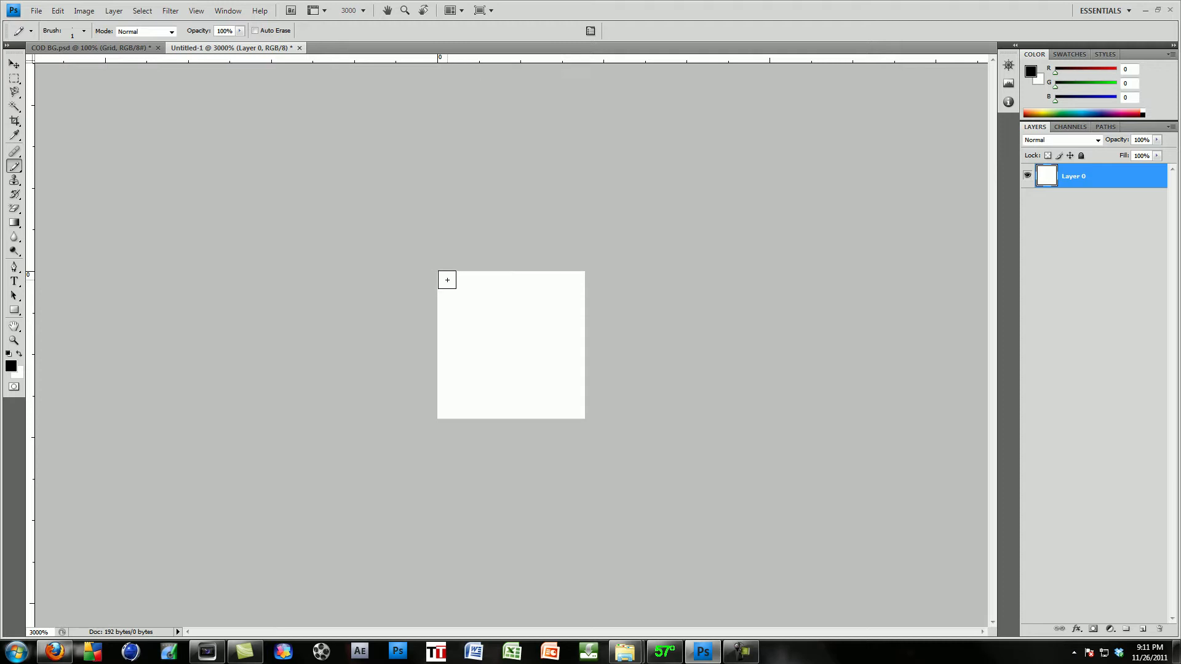
click(446, 280)
click(484, 317)
click(505, 338)
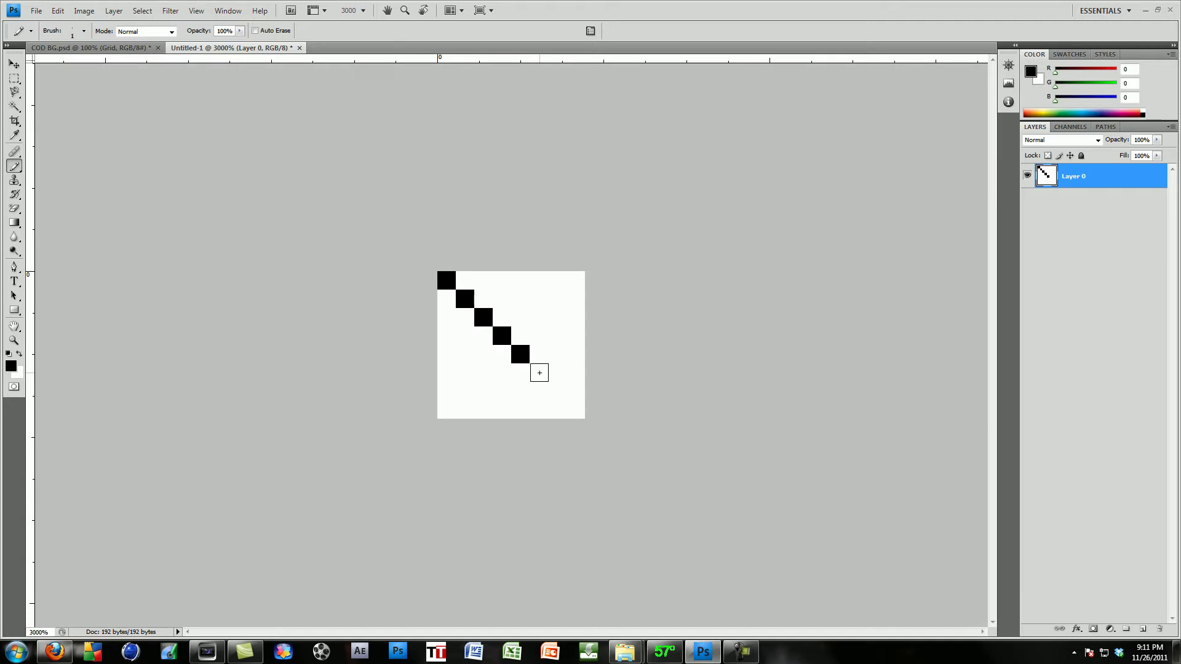
click(539, 372)
click(557, 392)
click(576, 410)
Step: Erase the white areas on both sides of the diagonal to transparency with the Magic Eraser tool
drag(14, 208, 92, 221)
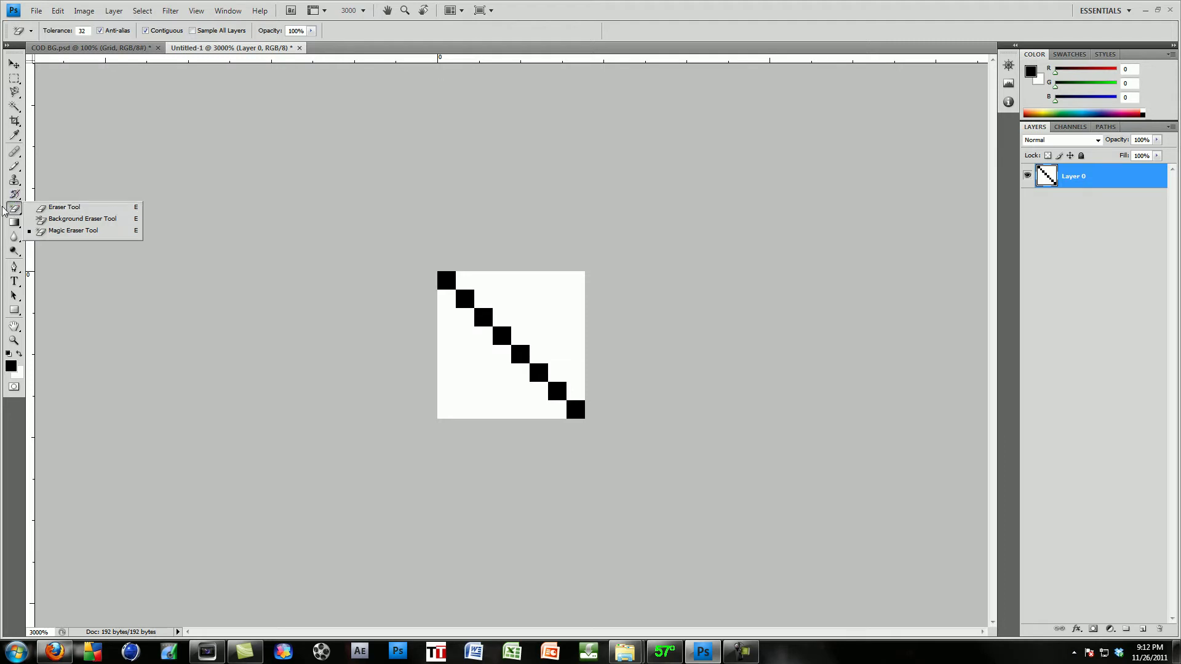
click(68, 230)
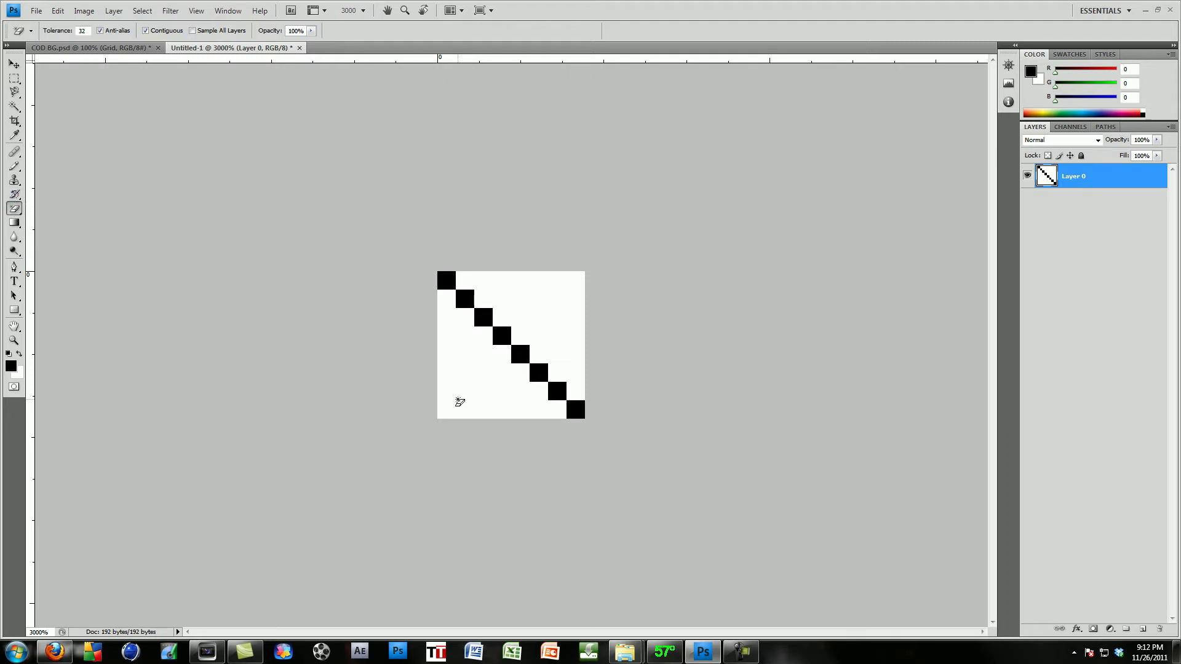
click(456, 407)
click(541, 312)
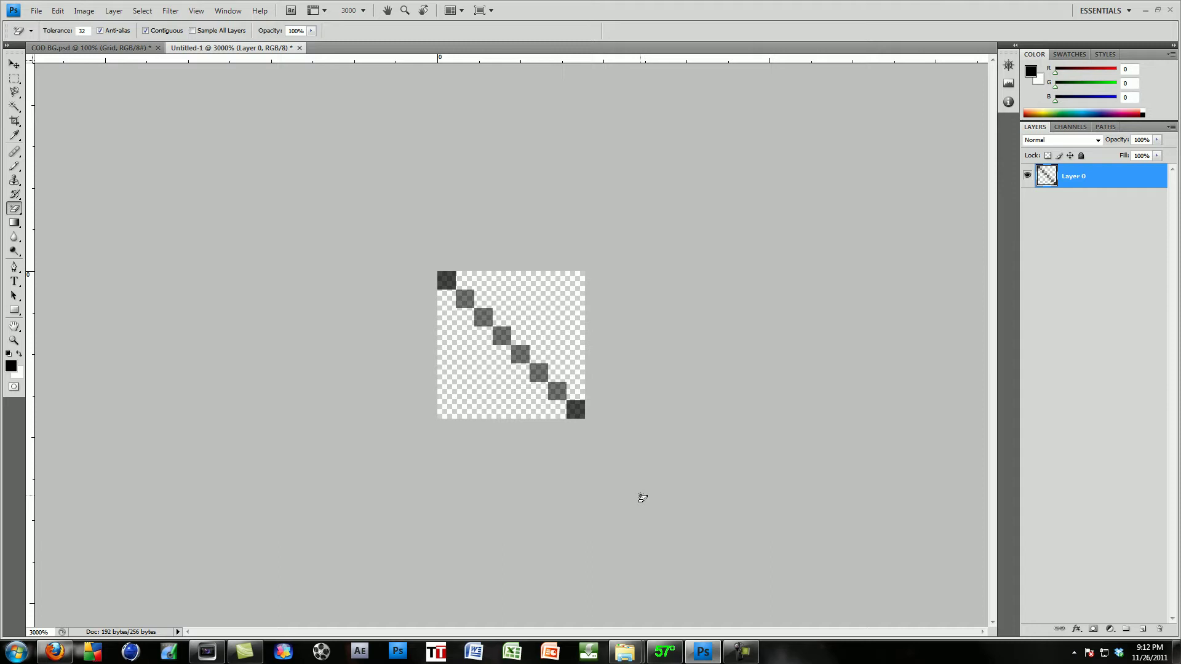
click(86, 47)
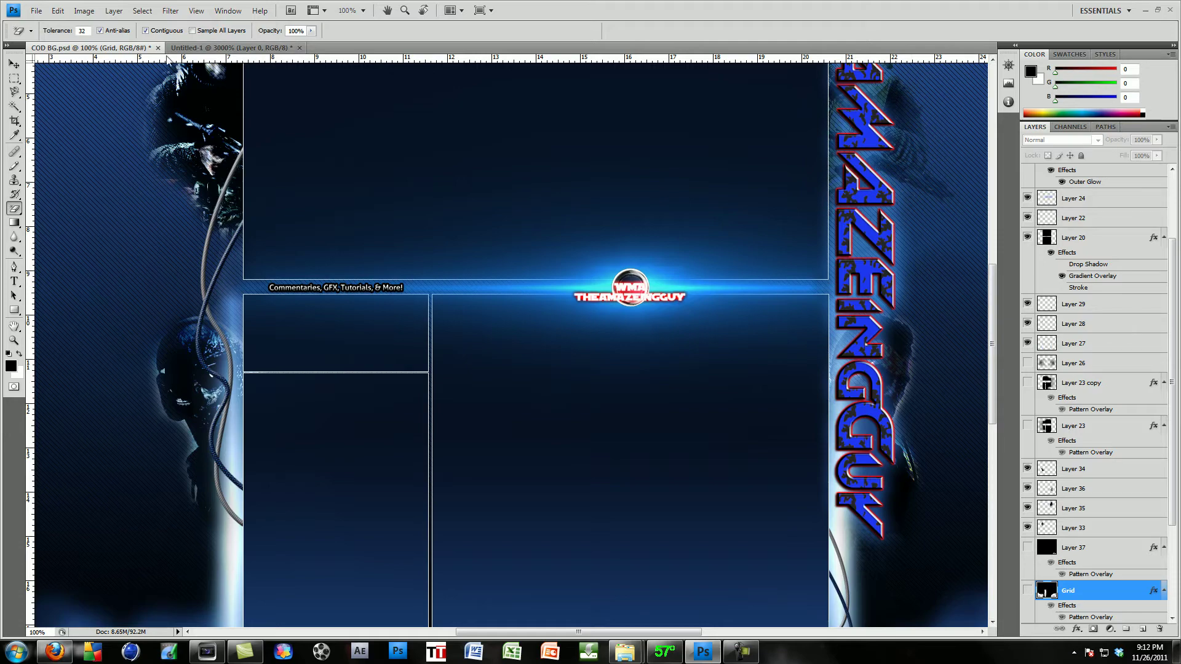
click(196, 48)
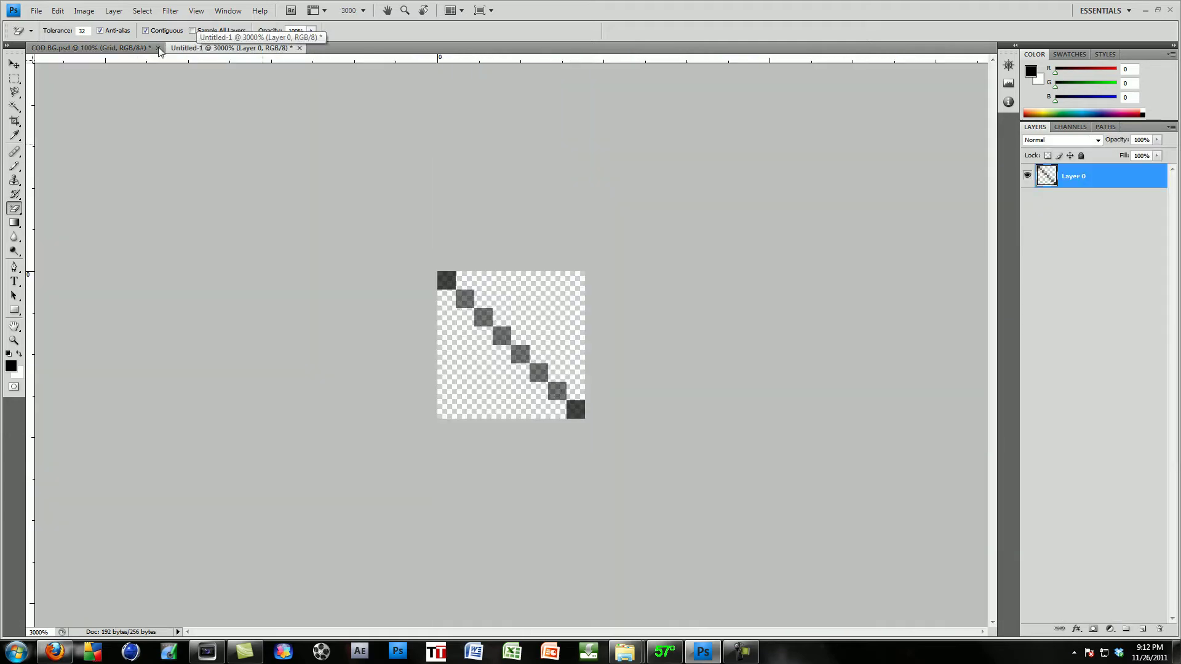
Step: Define the transparent diagonal-line tile as a pattern
click(58, 10)
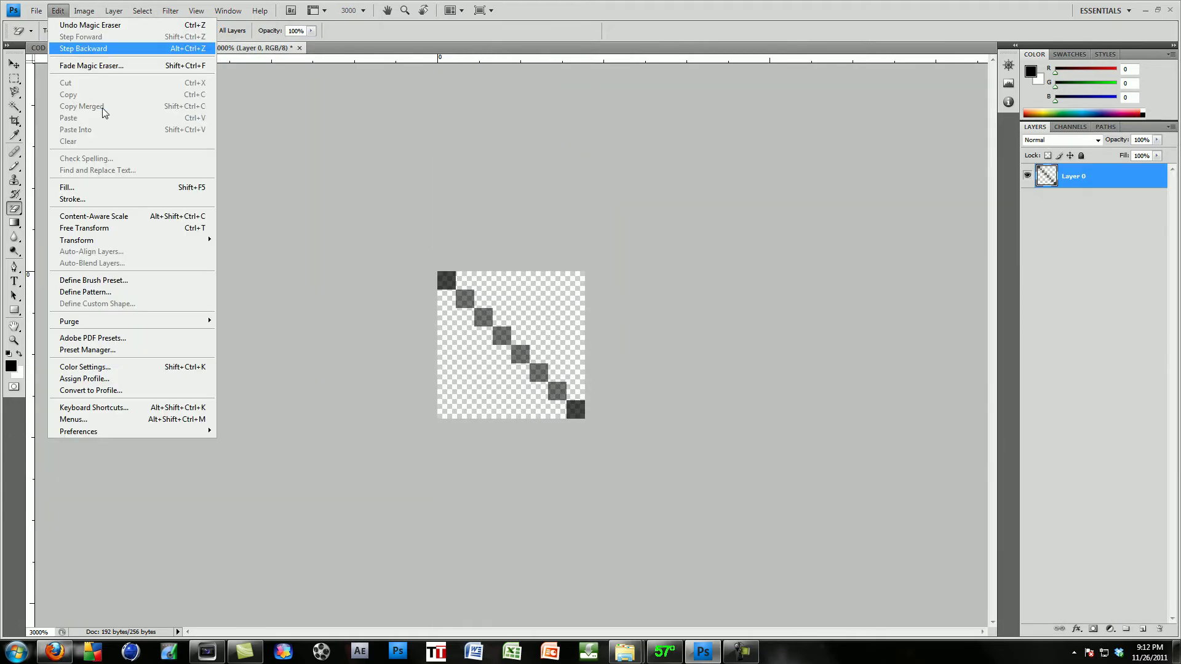
click(111, 291)
click(685, 212)
drag(686, 214, 615, 214)
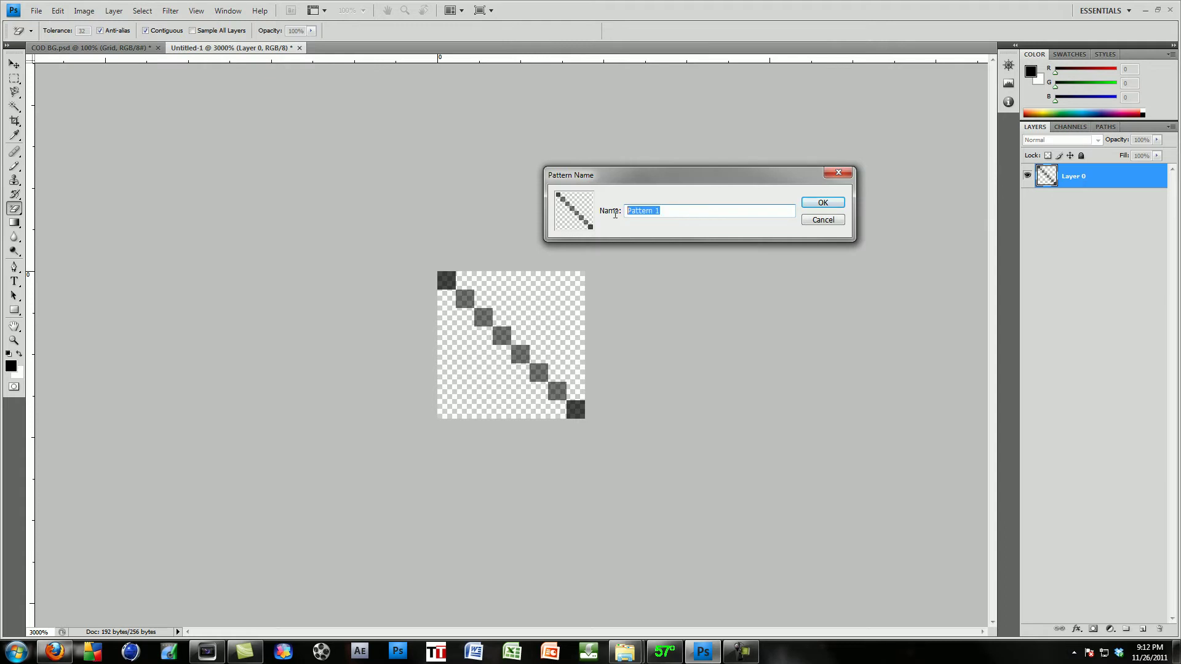
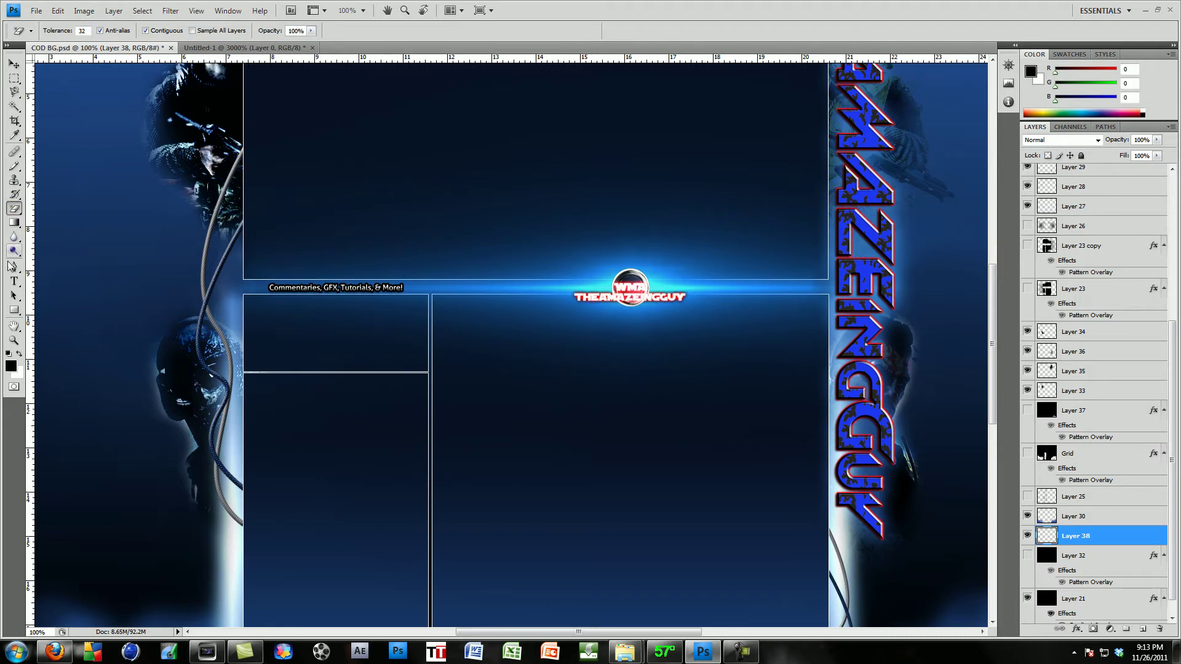
Step: Fill the empty Layer 38 in COD BG.psd with black using the Paint Bucket and set its blend mode to Screen
drag(10, 232, 68, 233)
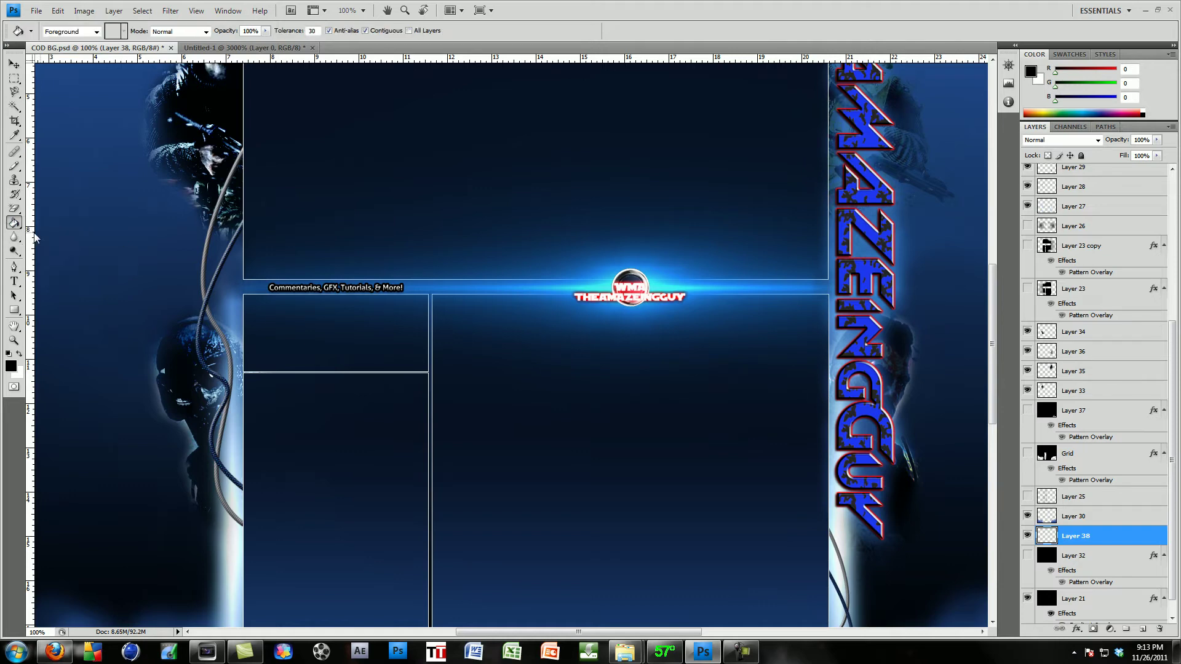
click(112, 337)
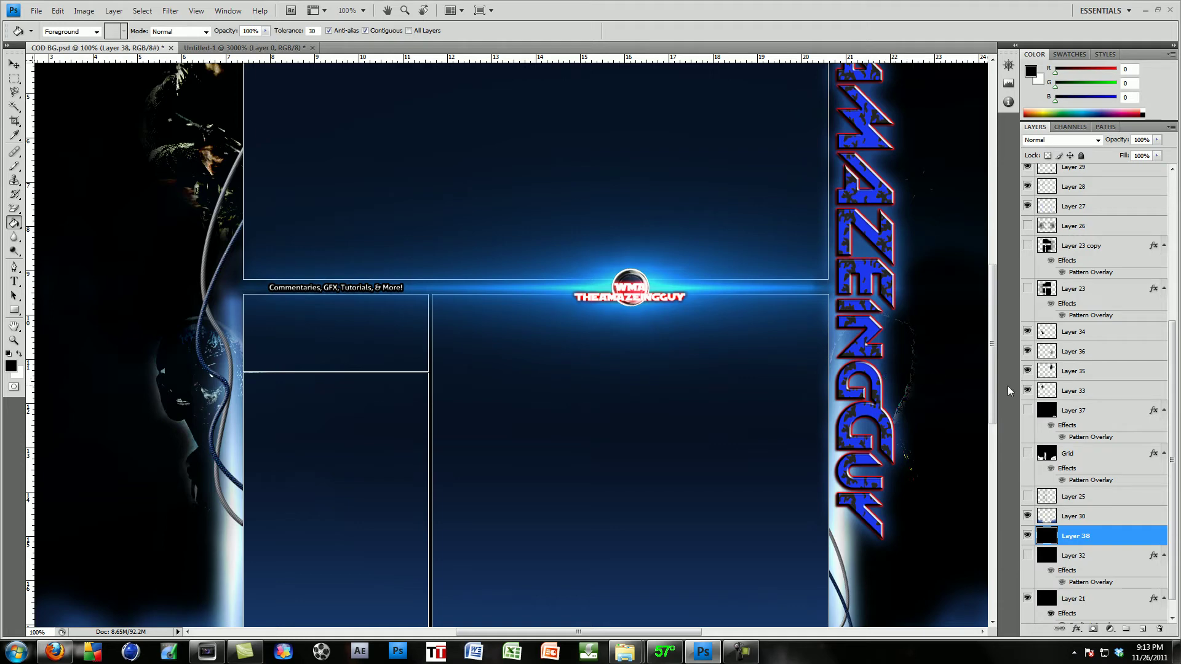
click(1034, 141)
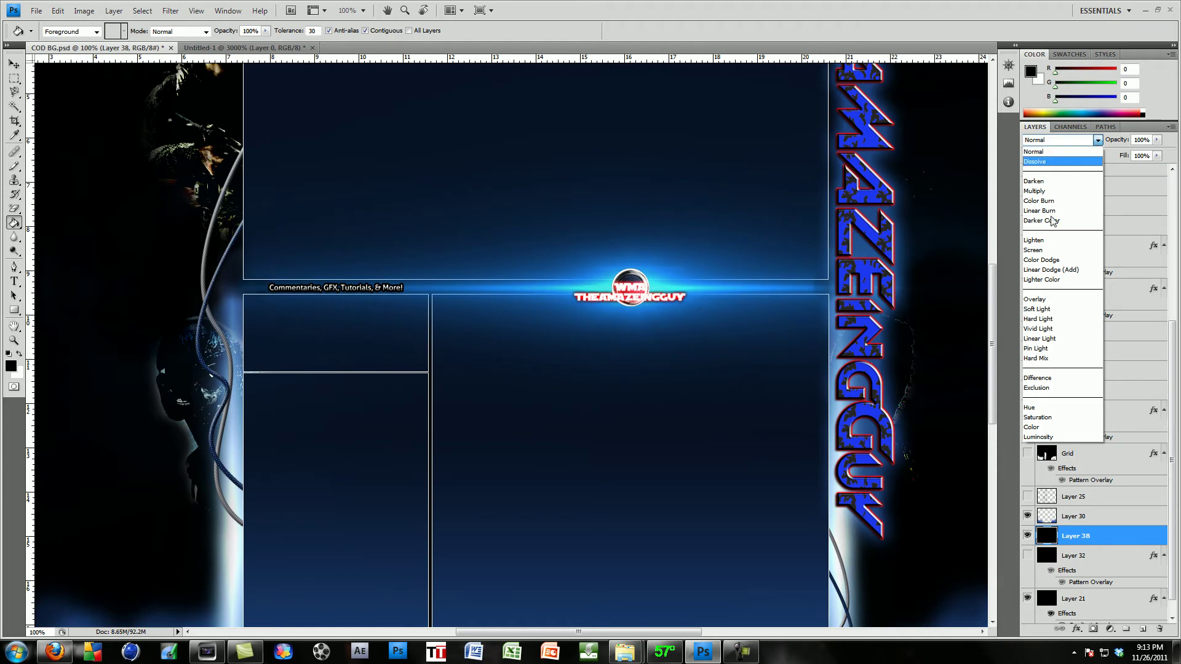
click(1044, 252)
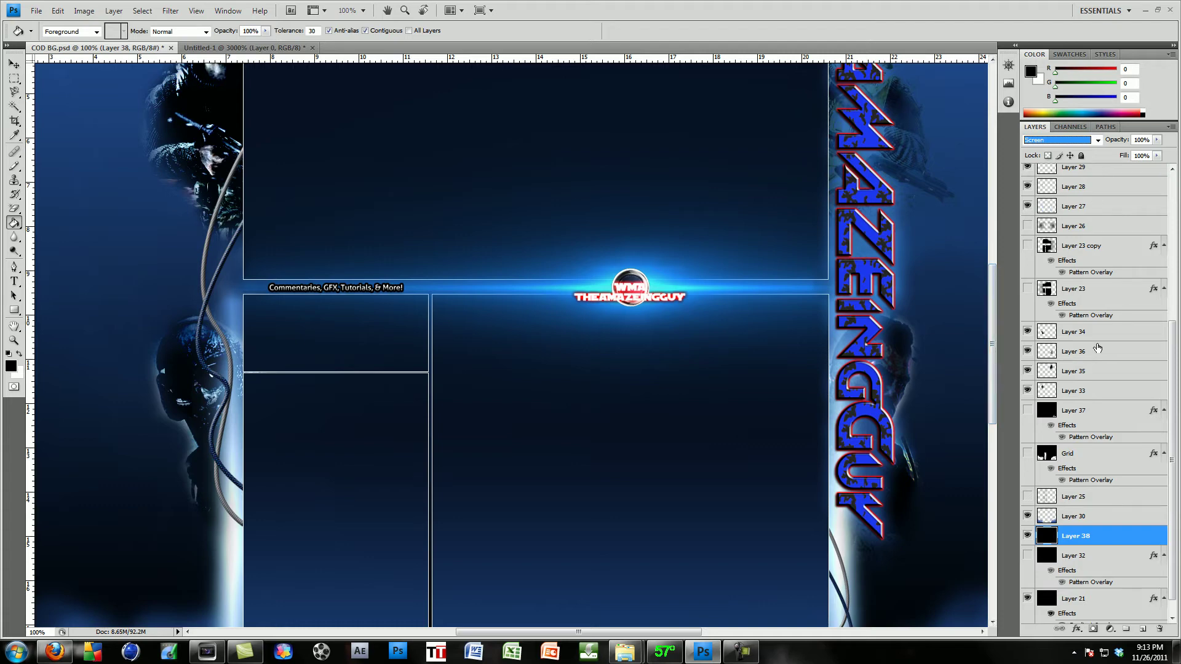
Step: Add a Pattern Overlay with the 8 by 8 pixel Scan Line Tutorial pattern to Layer 38
right_click(1083, 537)
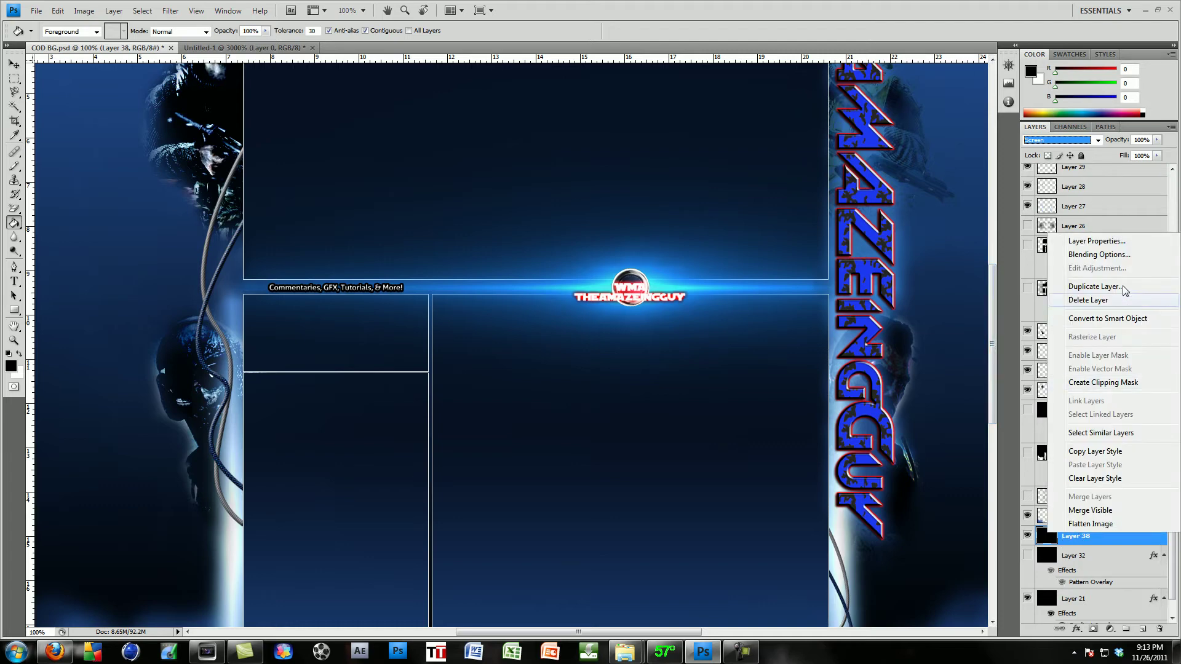
click(1101, 254)
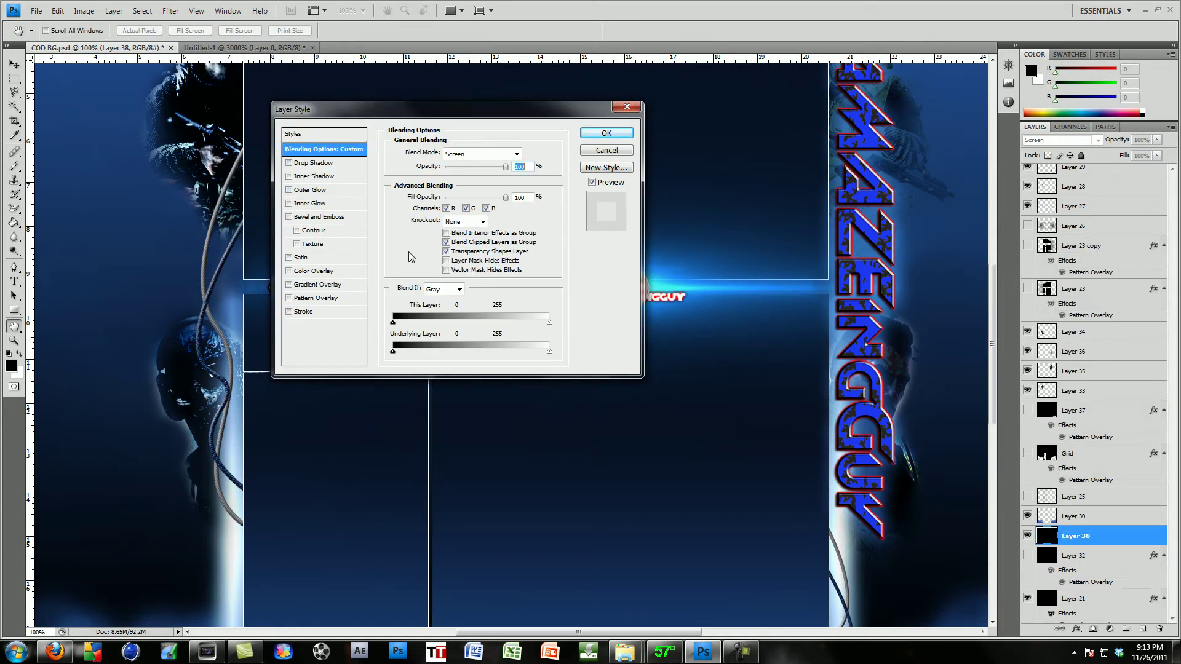
click(298, 300)
click(458, 202)
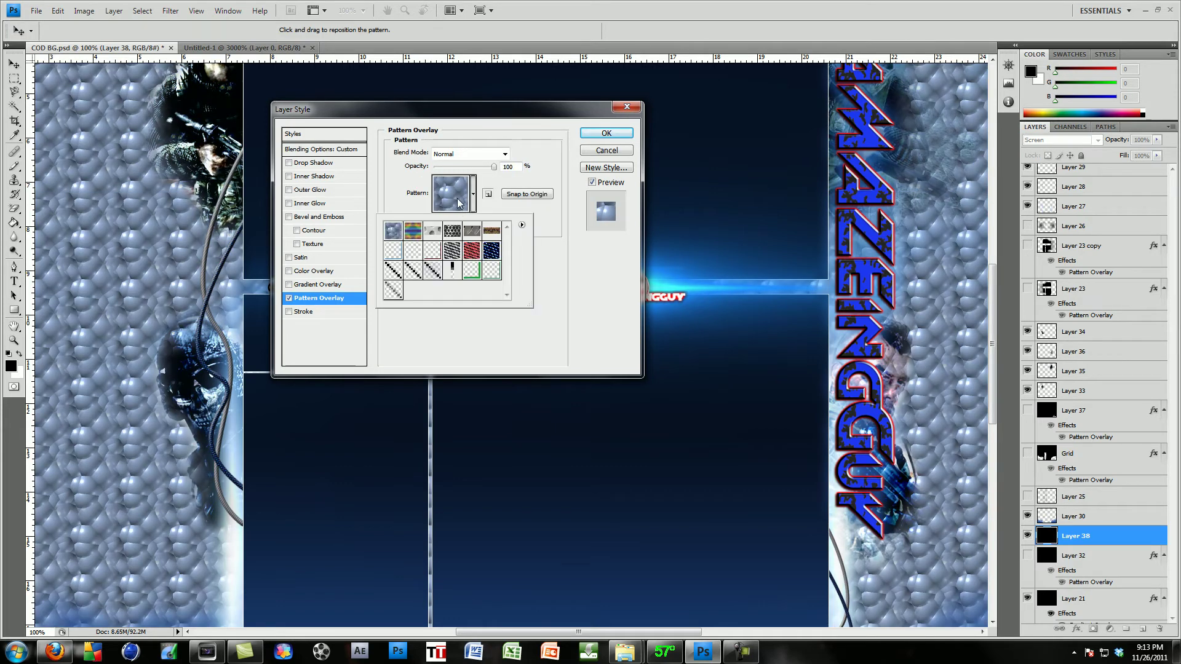
click(399, 294)
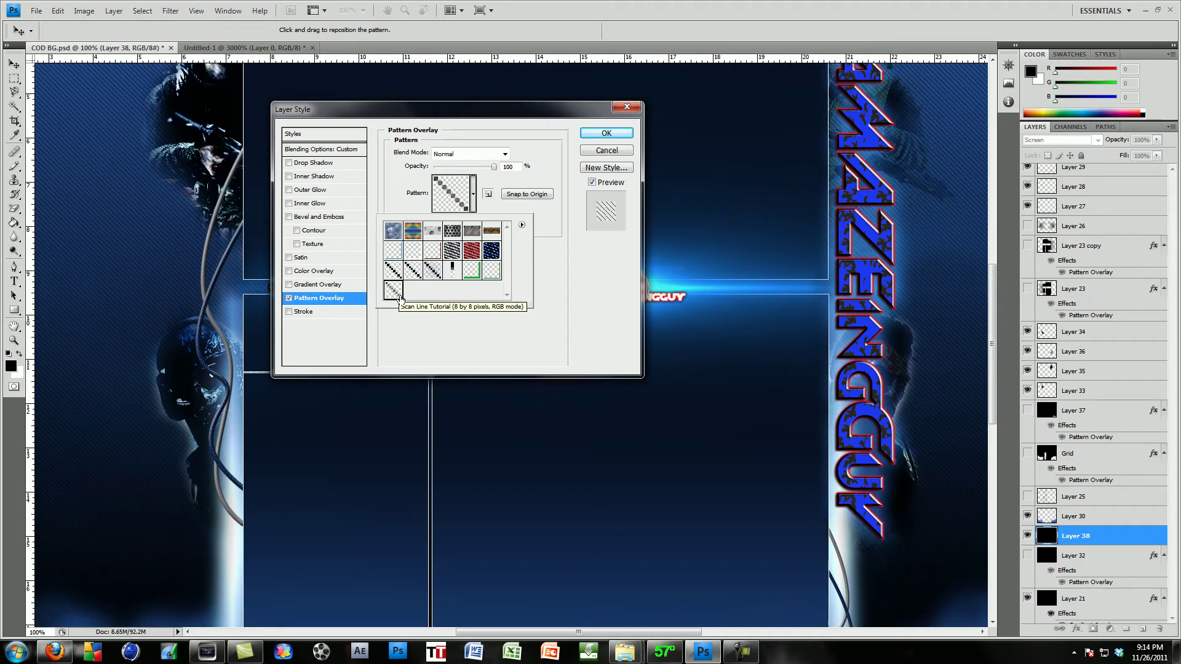
Step: Preview the other diagonal scan-line patterns on Layer 38, including Scan Lines Gray, and apply the overlay with the Scan Line Tutorial pattern
click(407, 272)
click(395, 272)
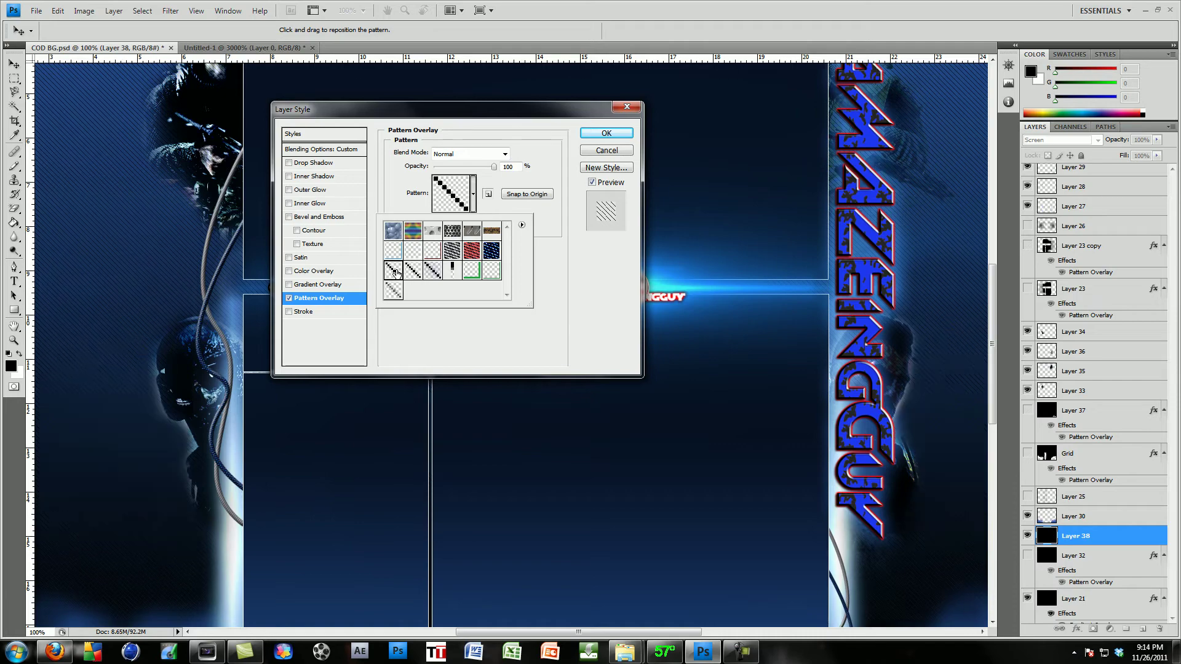
click(419, 275)
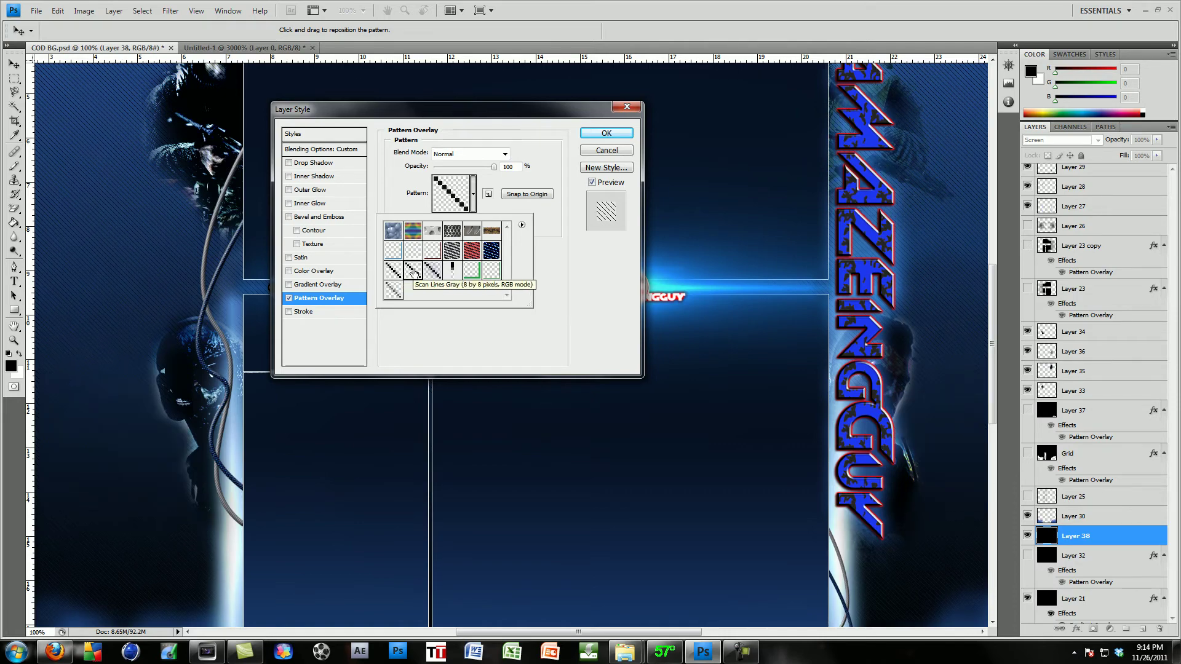
click(432, 270)
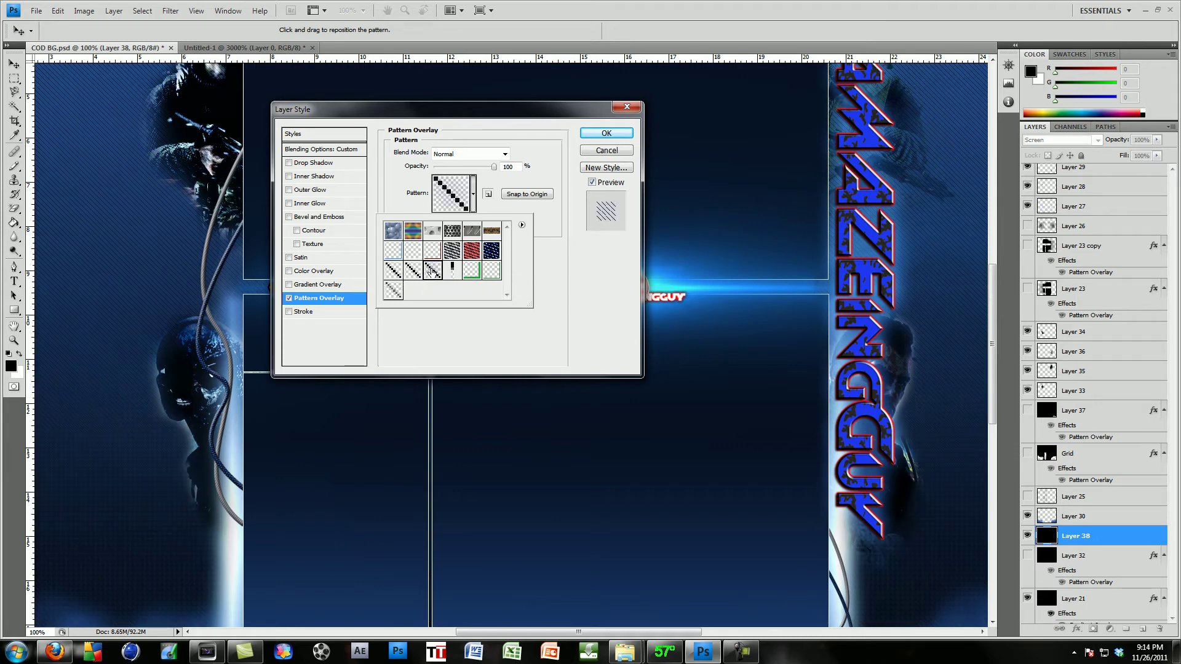
click(395, 292)
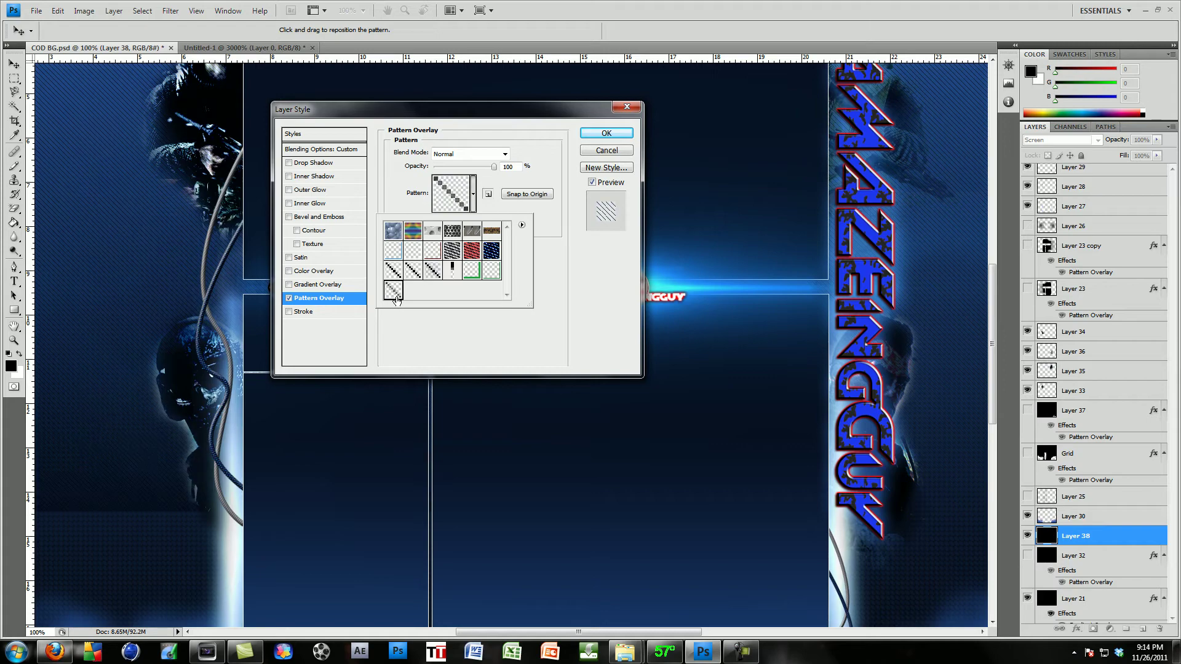
click(606, 133)
click(606, 133)
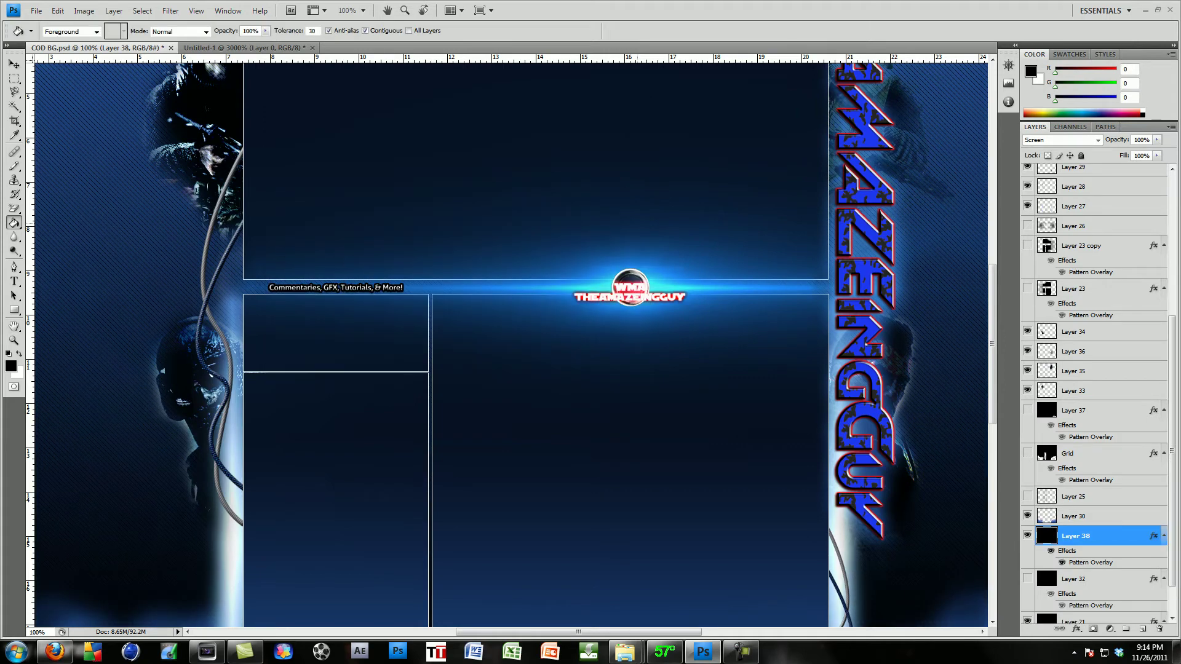
Step: Examine the diagonal scan lines on the background beside the vertical title, from the canvas's upper edge downward
drag(641, 635, 727, 634)
scroll(700, 609, up, 5)
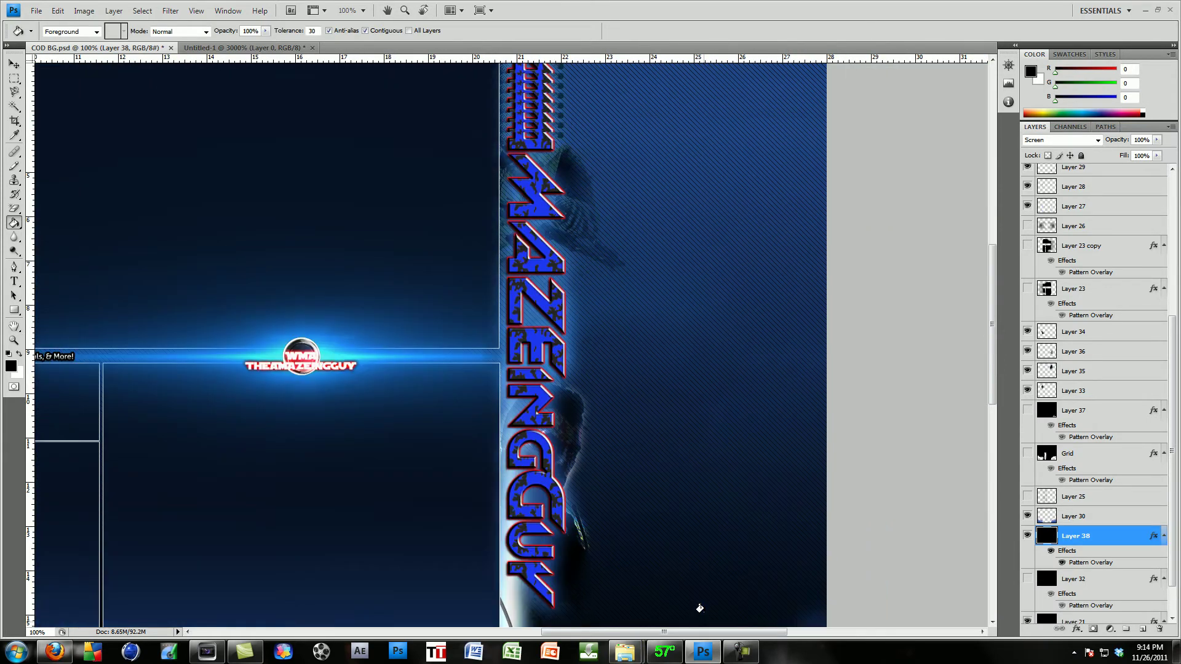
scroll(700, 608, up, 3)
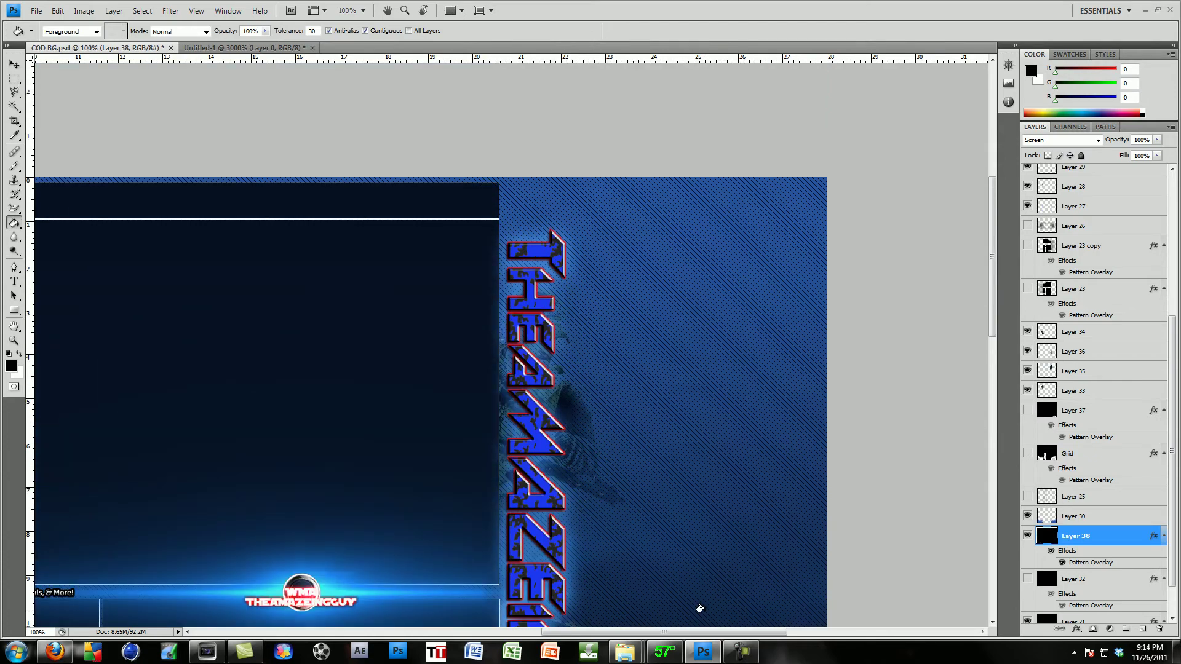
scroll(696, 607, down, 8)
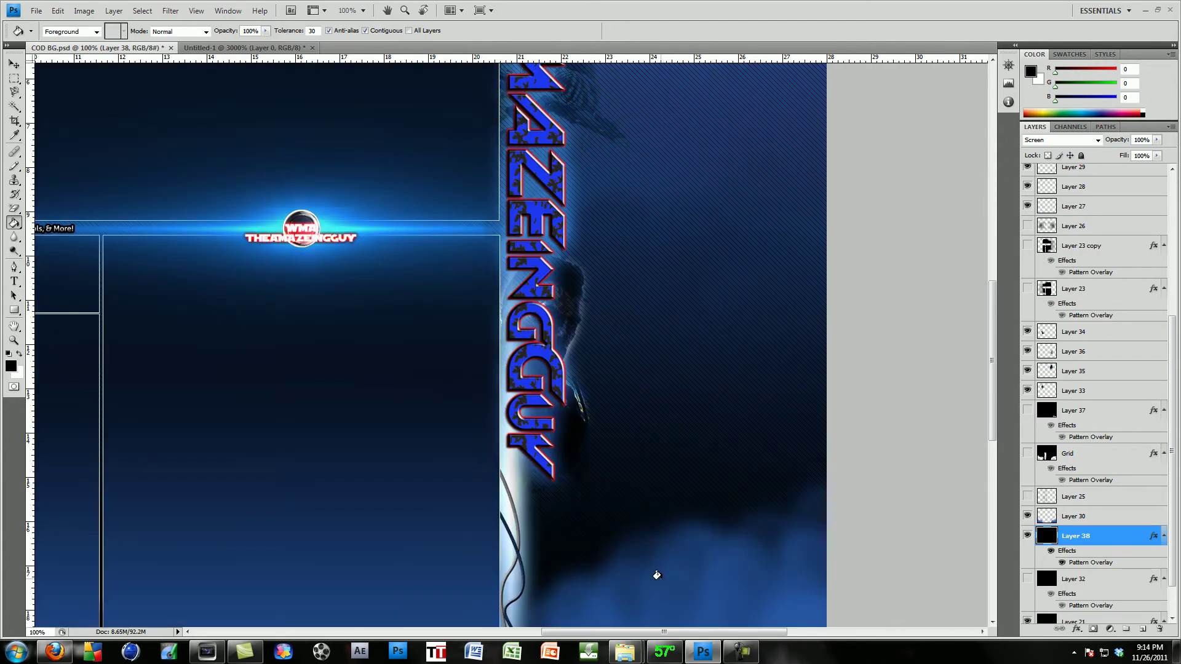
drag(686, 635, 642, 631)
scroll(533, 559, up, 4)
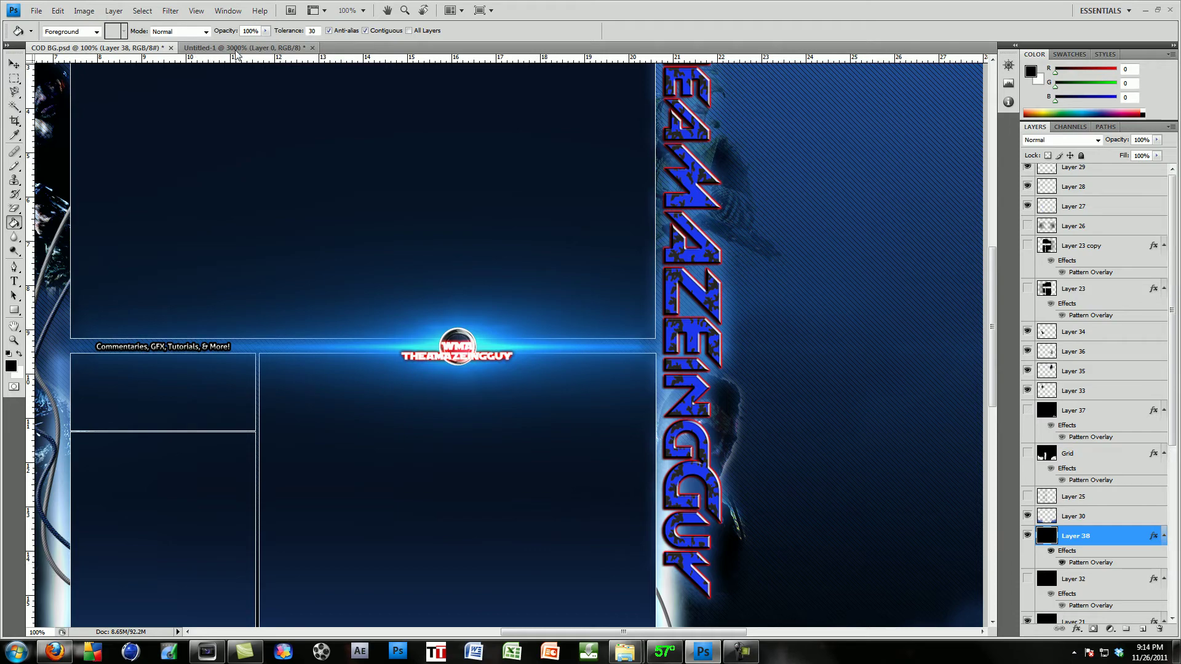
Step: Create another new document with the preset size and convert its locked Background into the regular layer Layer 0
click(198, 48)
click(36, 10)
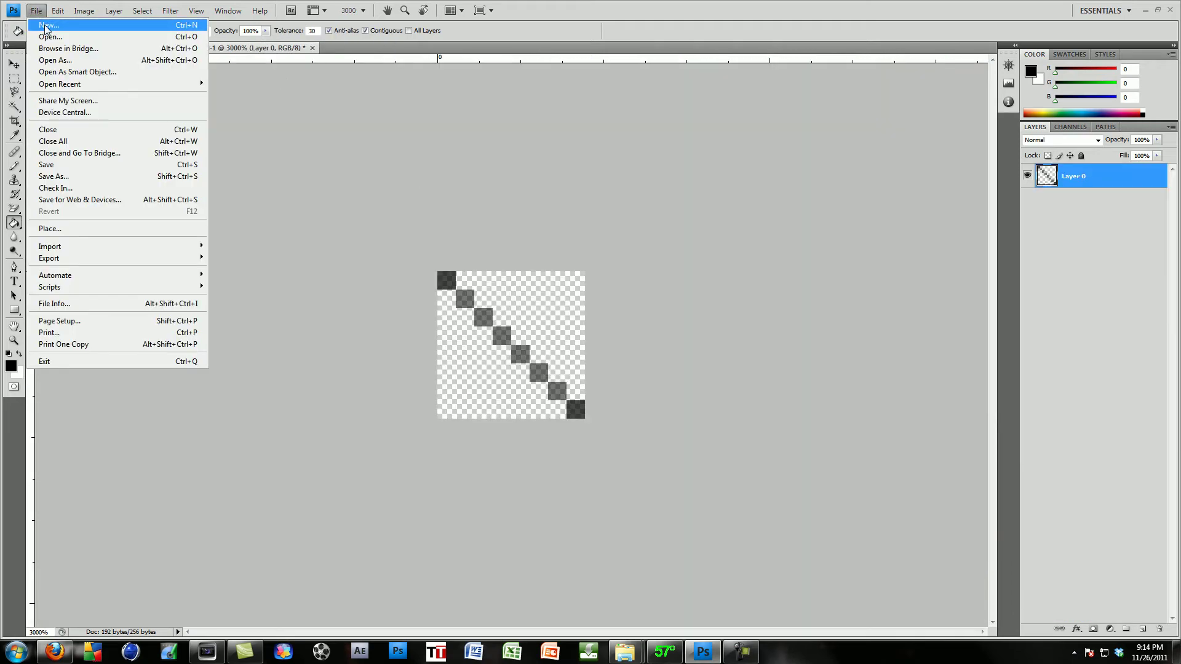
click(38, 31)
click(773, 228)
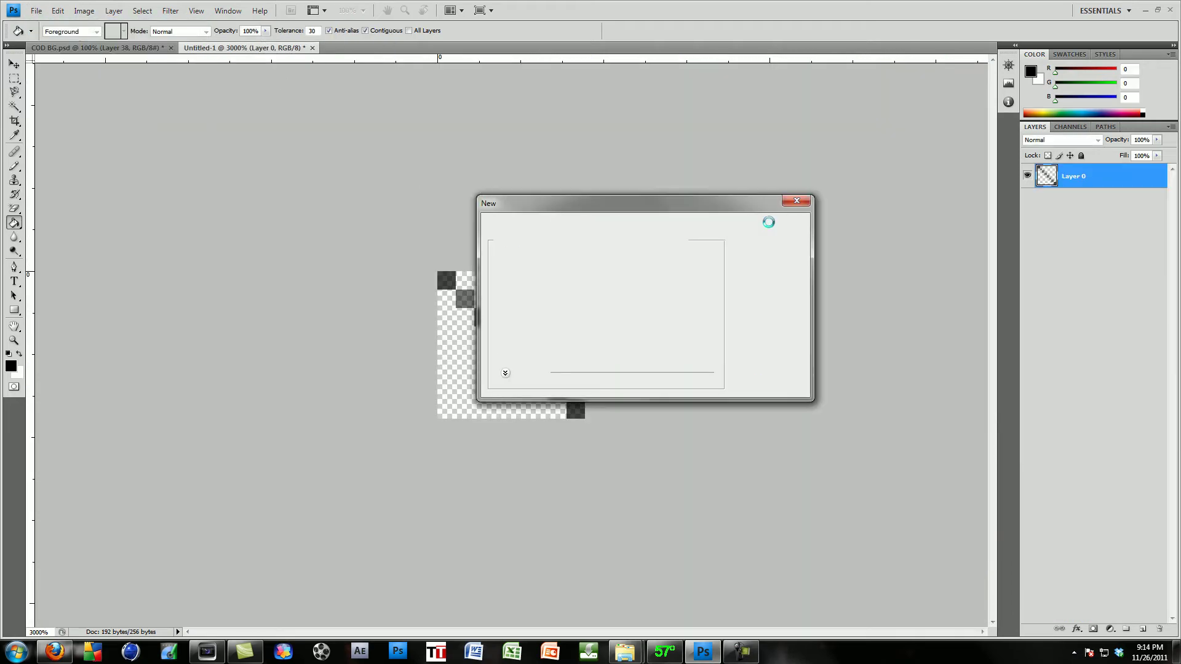
double_click(1144, 181)
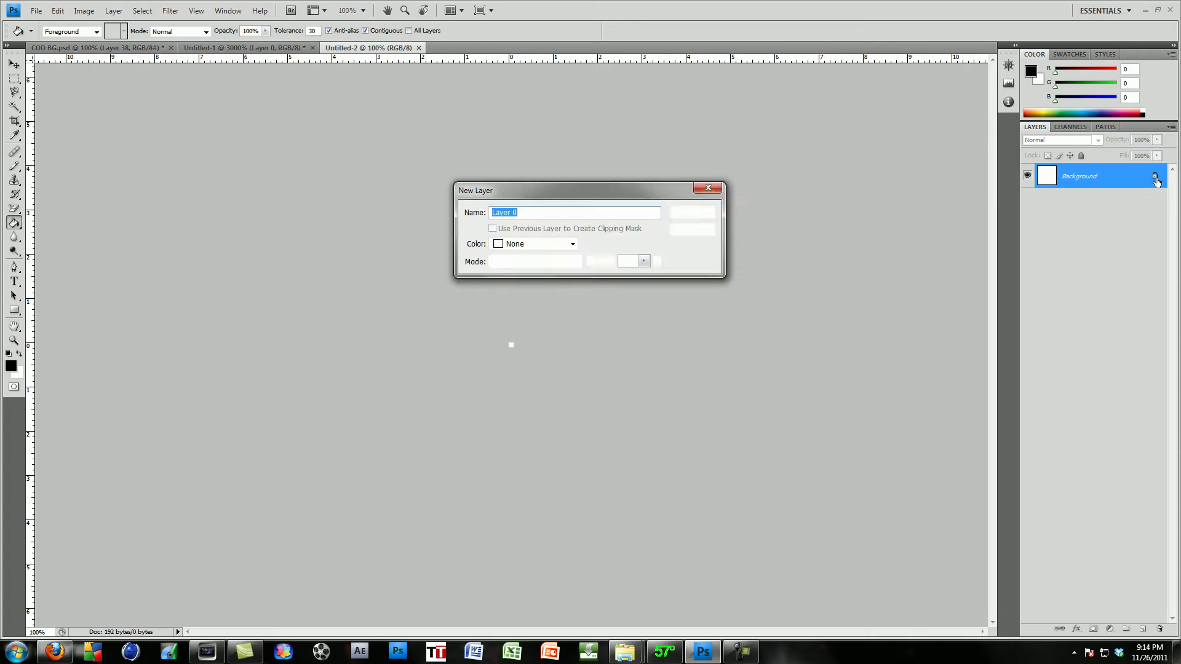
click(693, 213)
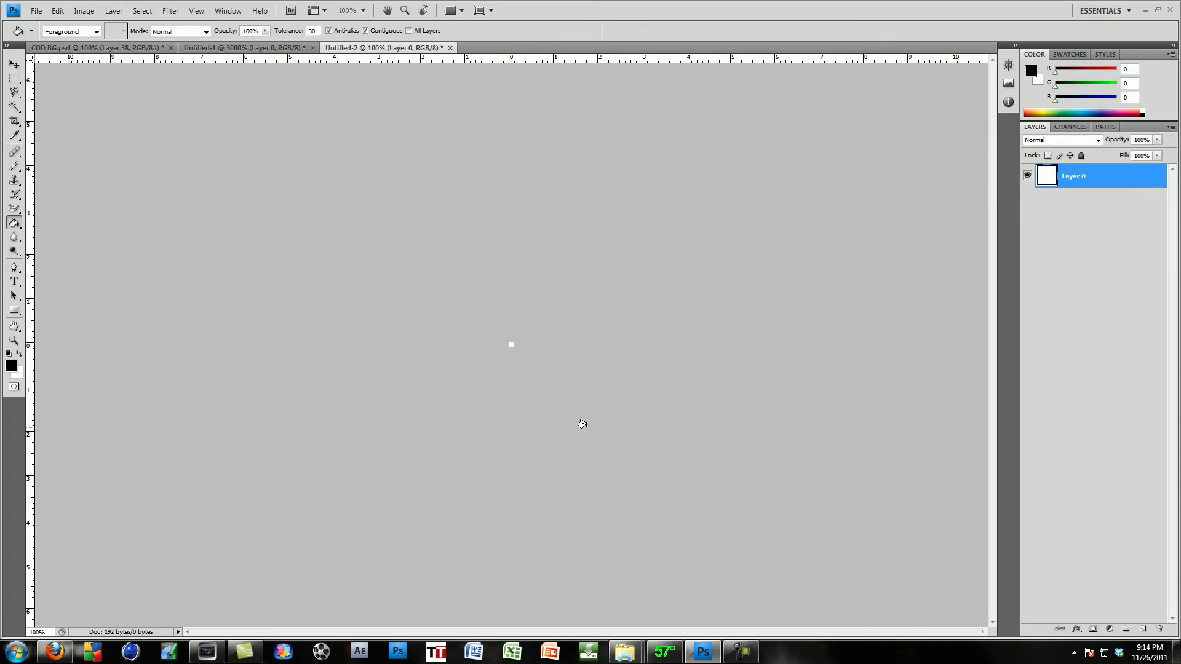
Step: Select the upper half of the tiny canvas across its full width with the Rectangular Marquee tool
click(343, 11)
click(342, 11)
text(3000)
key(Return)
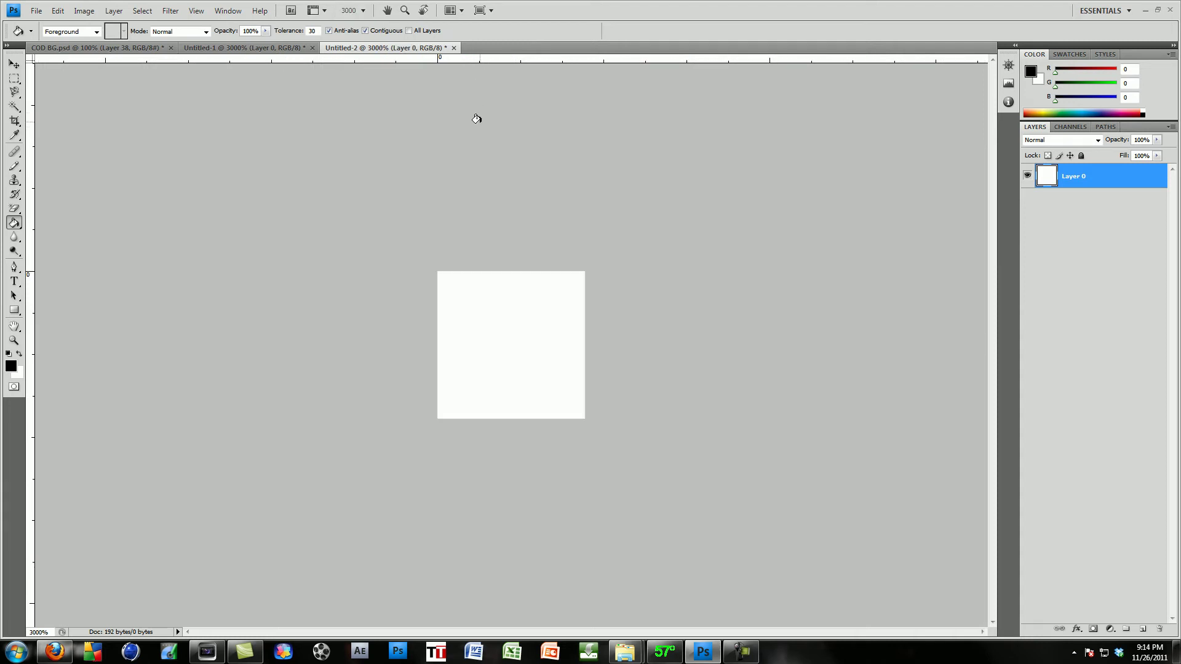
click(14, 208)
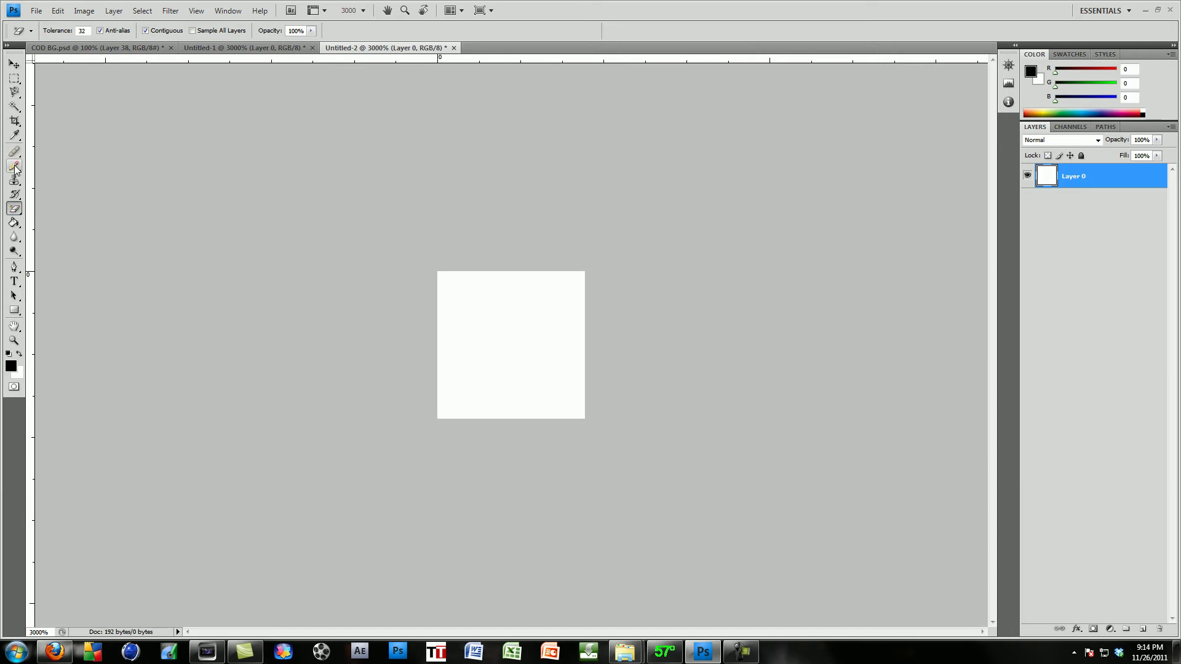
click(13, 79)
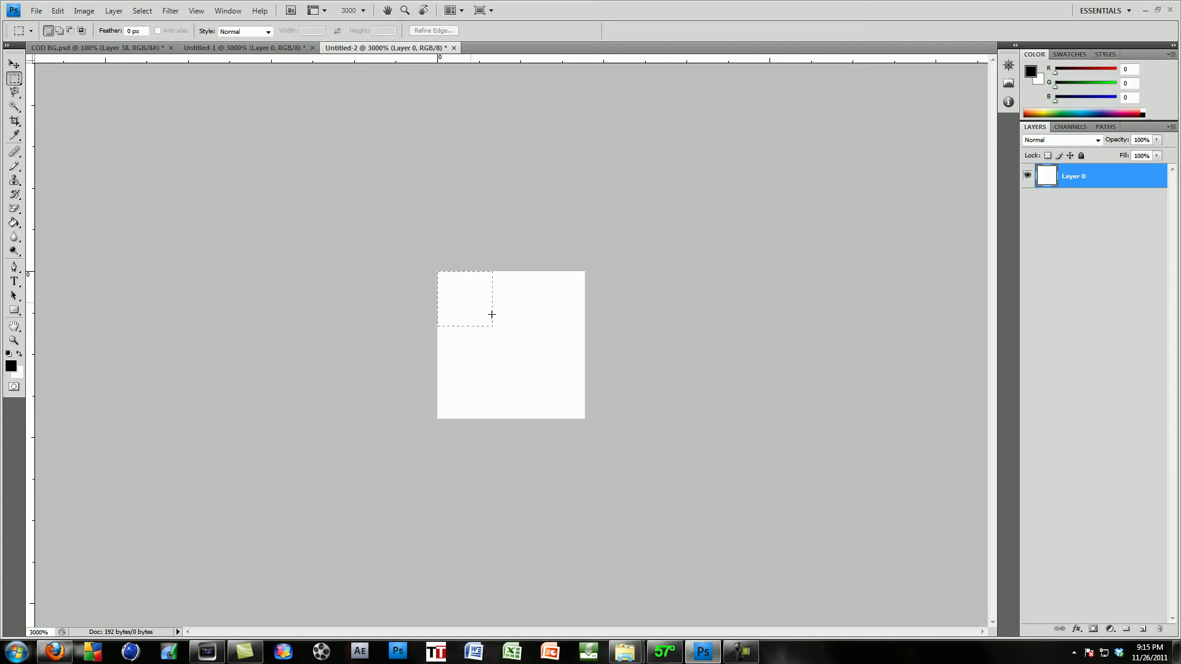
drag(535, 336, 570, 339)
Step: Fill the selected upper half with the custom color black (000000) at 100% opacity and deselect it
right_click(527, 314)
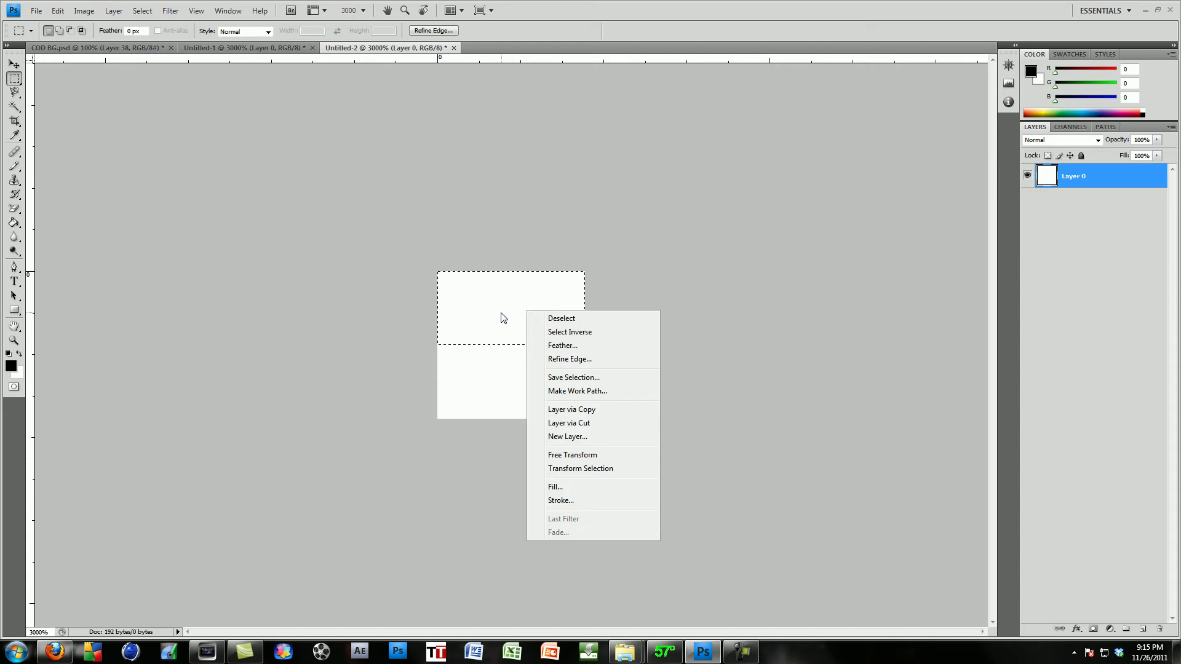
click(557, 487)
click(570, 209)
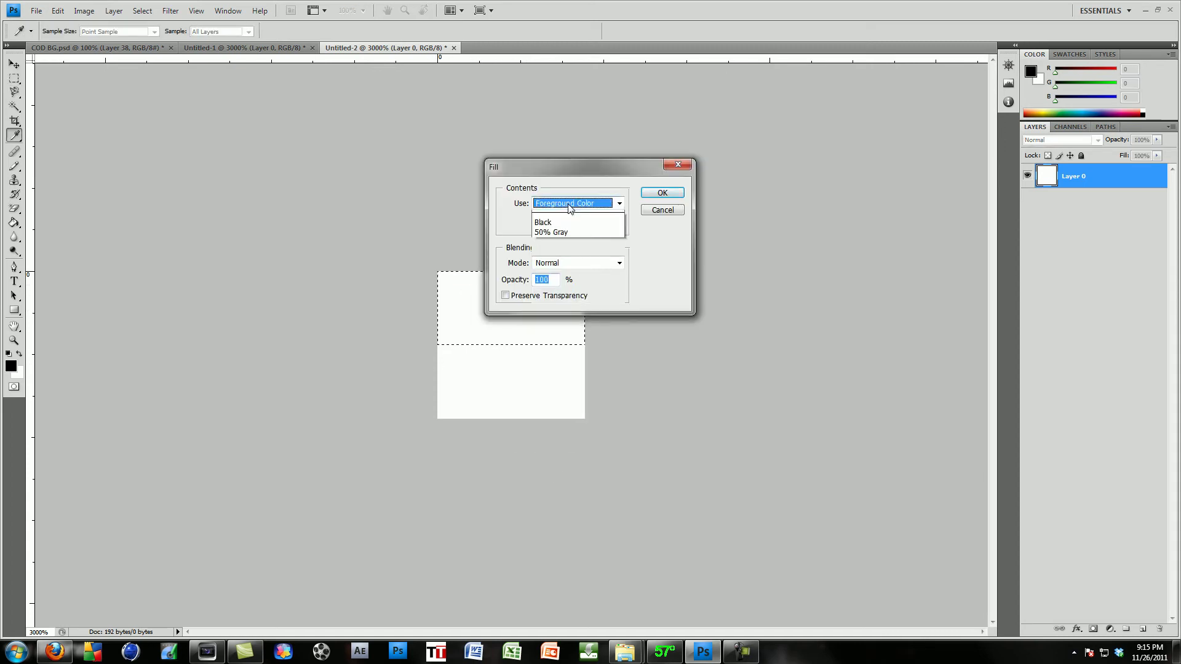
click(566, 233)
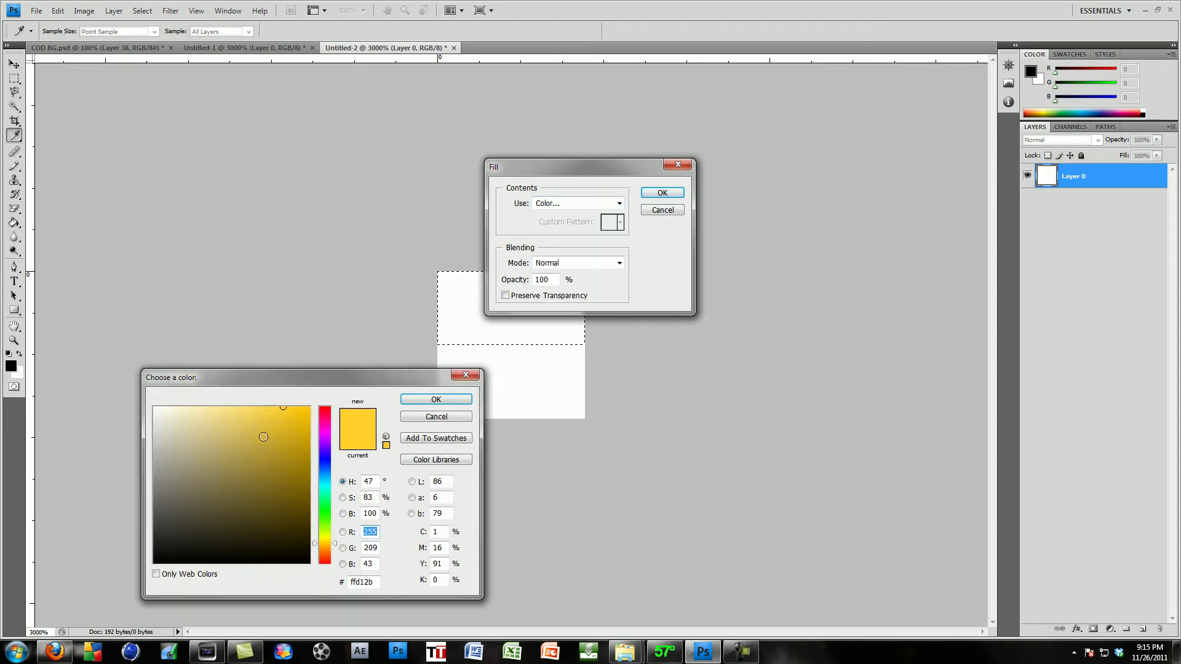
drag(261, 437, 116, 594)
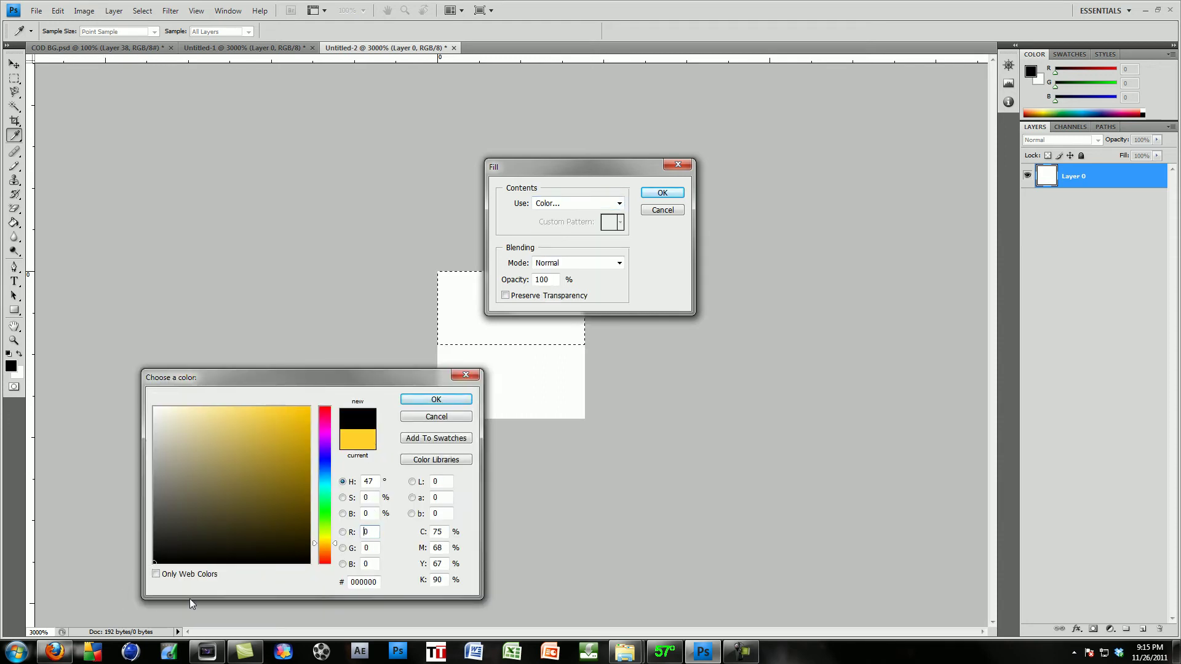
click(438, 401)
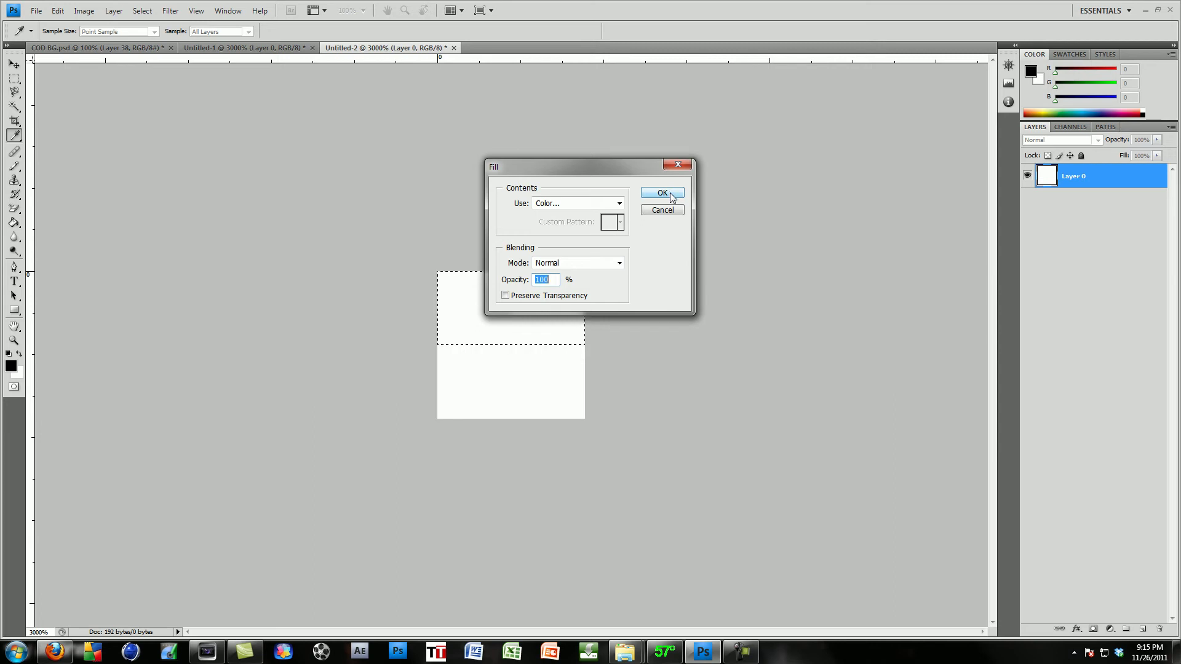
click(663, 193)
key(m)
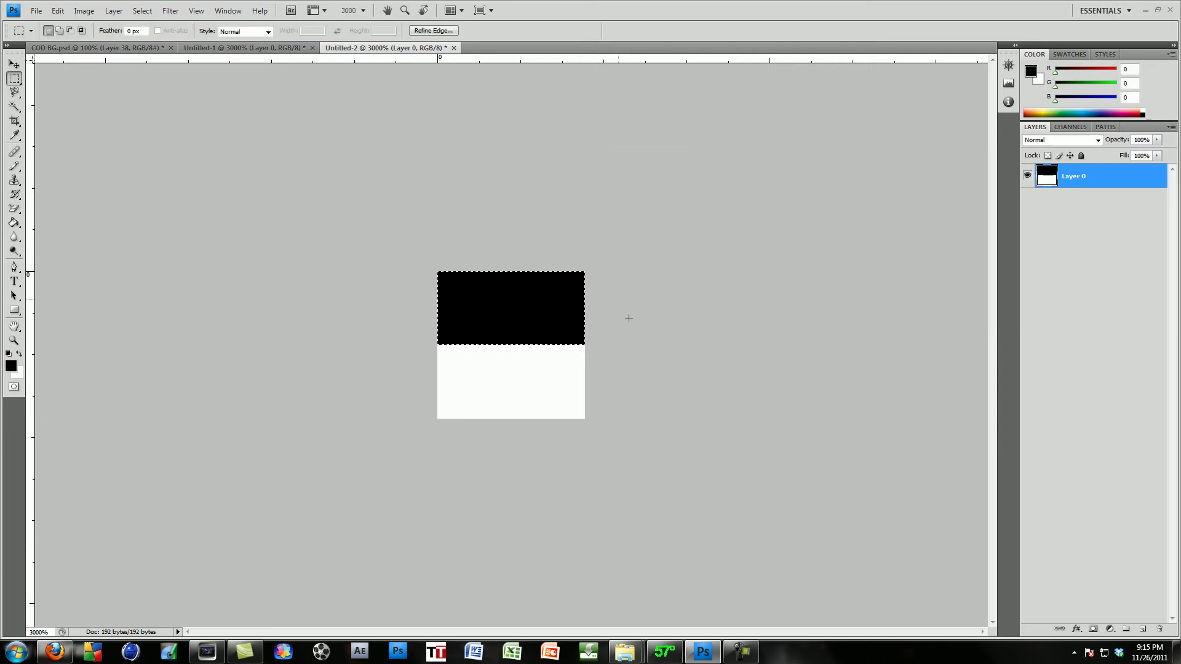
key(ctrl+d)
Step: Erase the white lower half to transparency with the Magic Eraser and define the tile as a pattern named Scan Lines Tut. 2
click(14, 211)
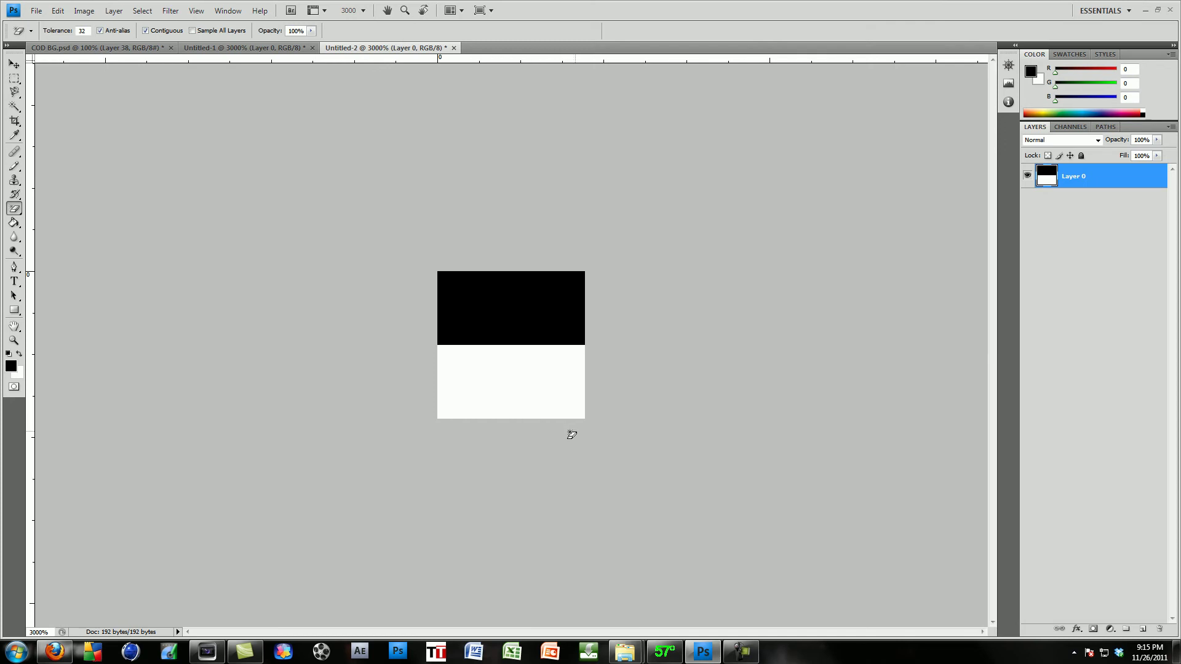
click(558, 400)
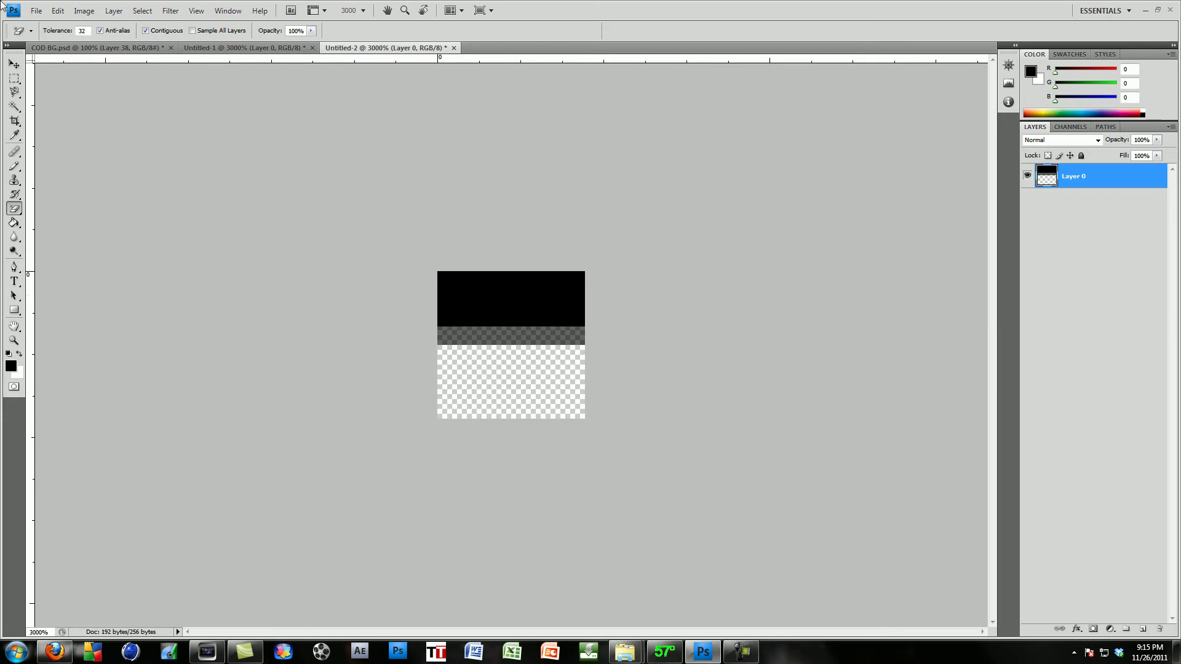
click(57, 11)
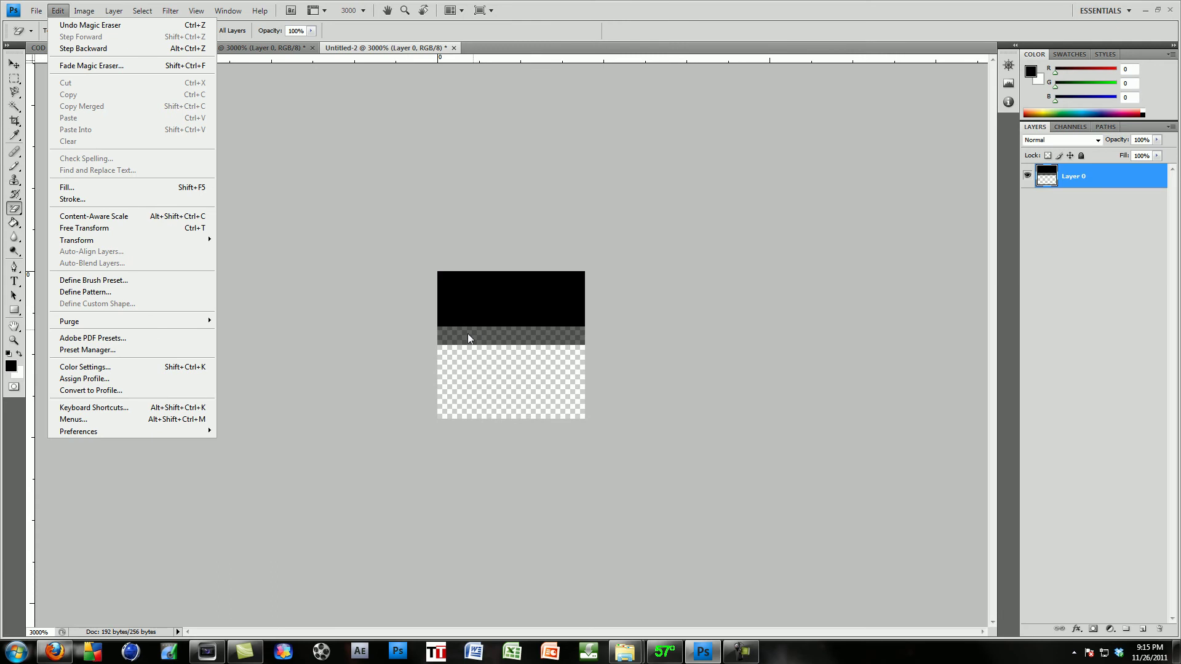
mouse_move(121, 320)
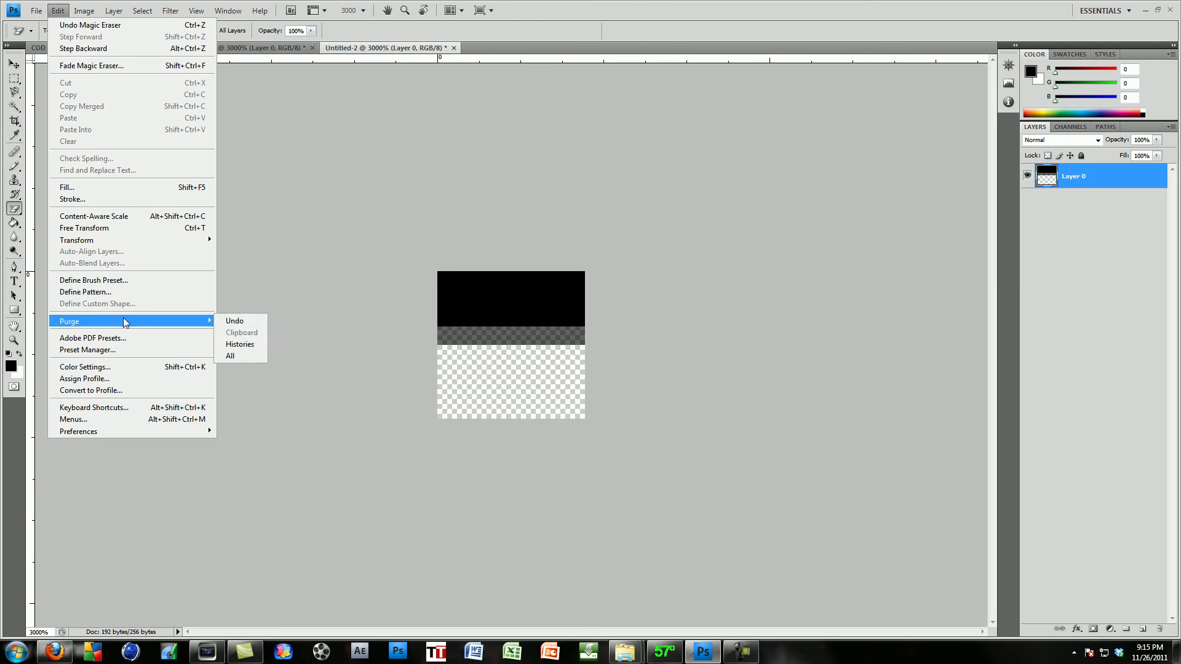
click(86, 292)
key(BackSpace)
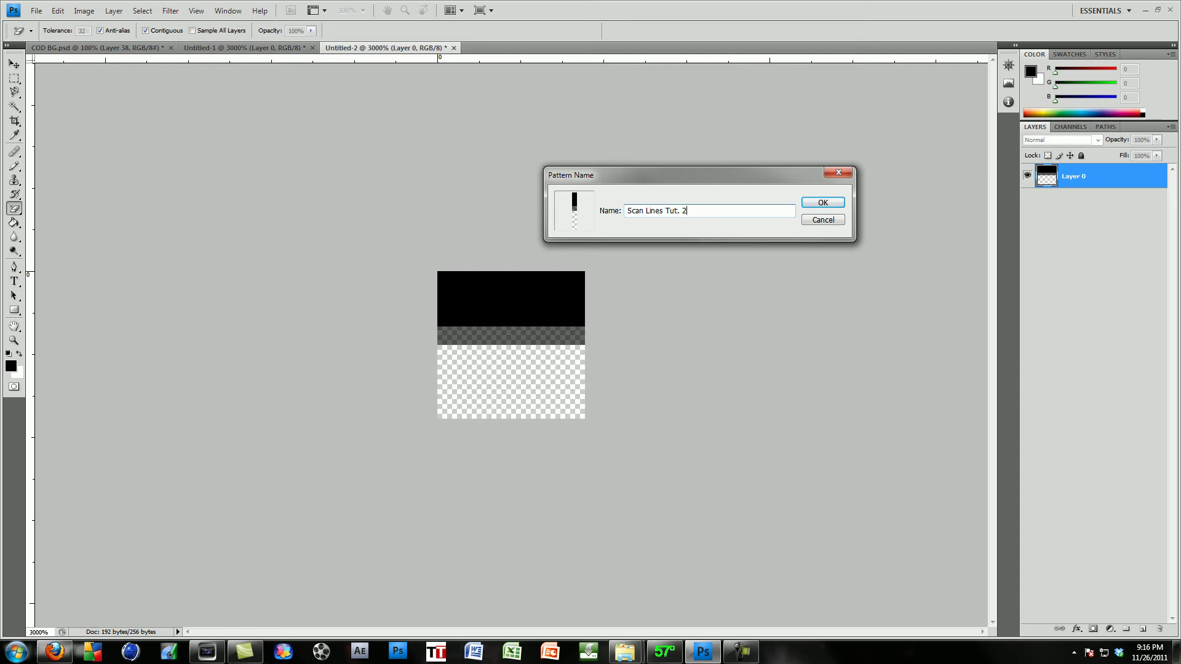
click(823, 203)
Step: Switch to COD BG.psd and toggle Layer 38's visibility off and on to compare the background with and without its scan lines
click(119, 47)
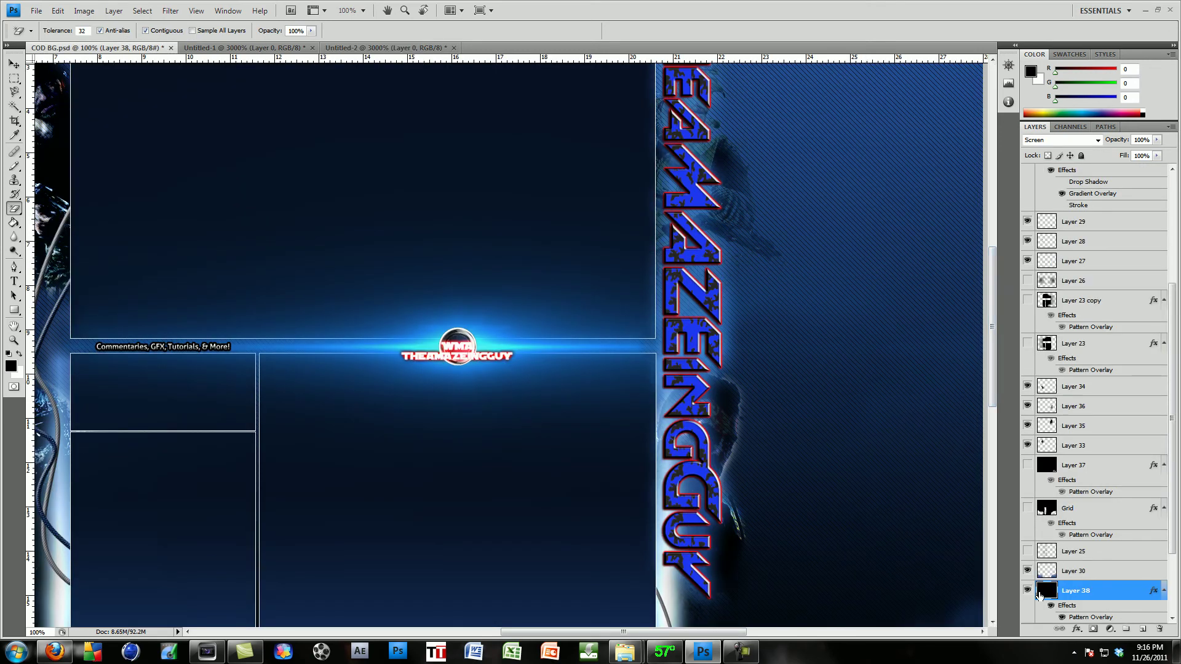
click(1027, 591)
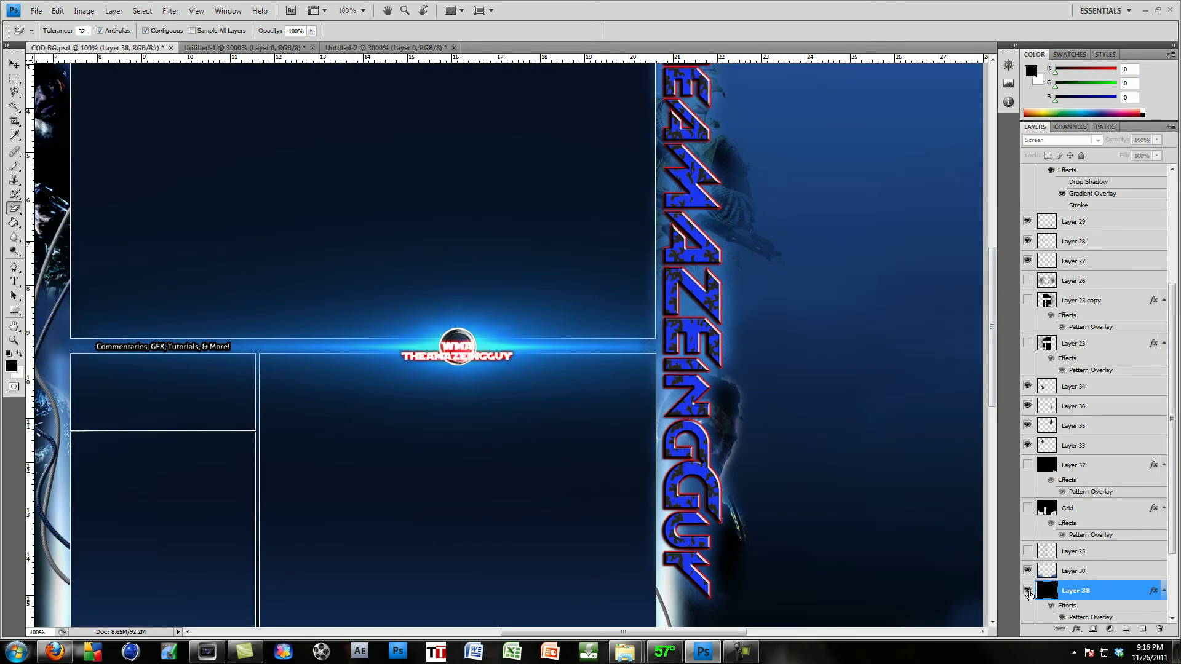
click(1028, 591)
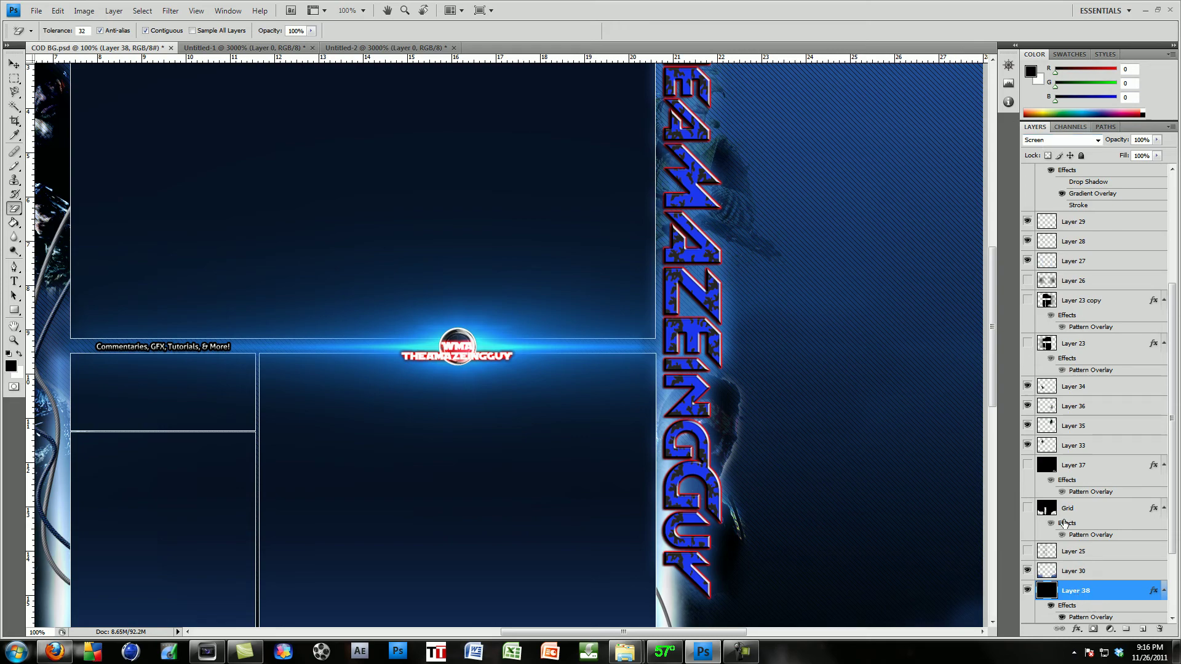
Step: Change Layer 38's Pattern Overlay to the horizontal Scan Lines Tut. 2 pattern and set its scale to 59%
right_click(1078, 591)
click(1083, 310)
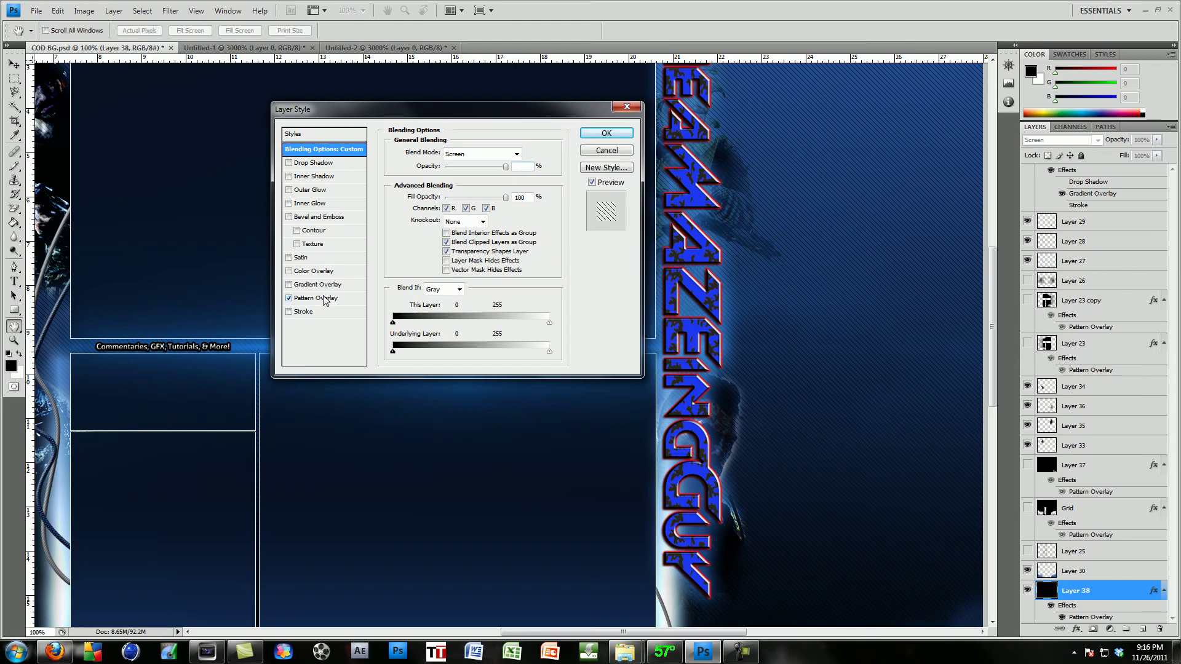
click(326, 299)
click(458, 197)
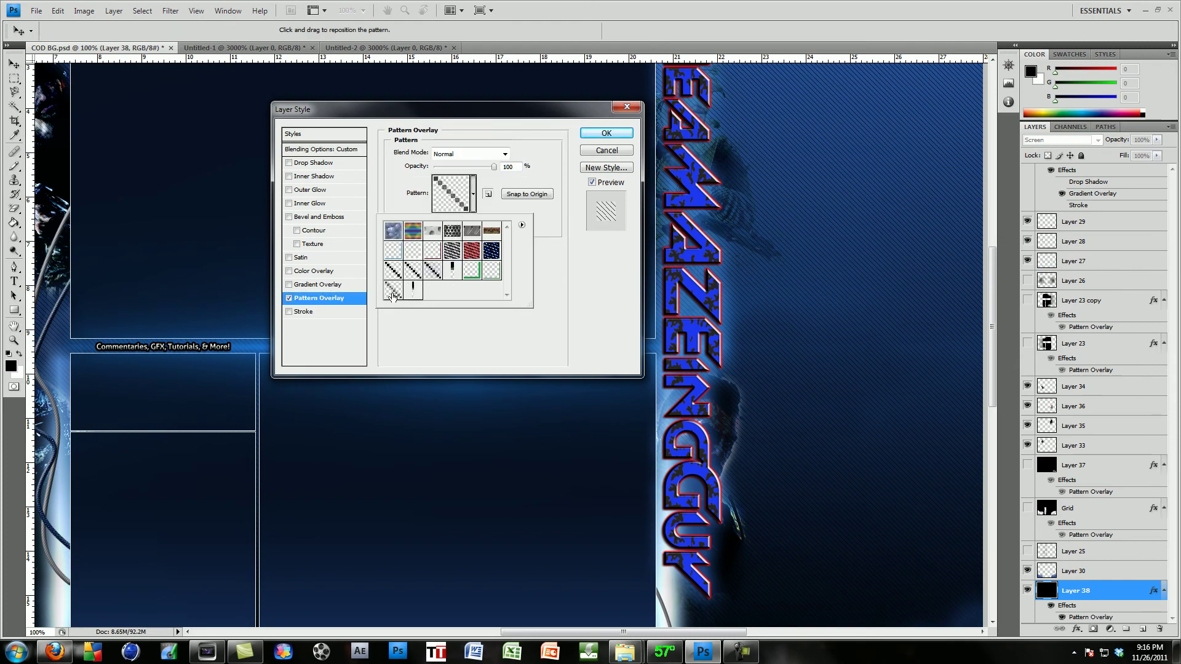
click(414, 294)
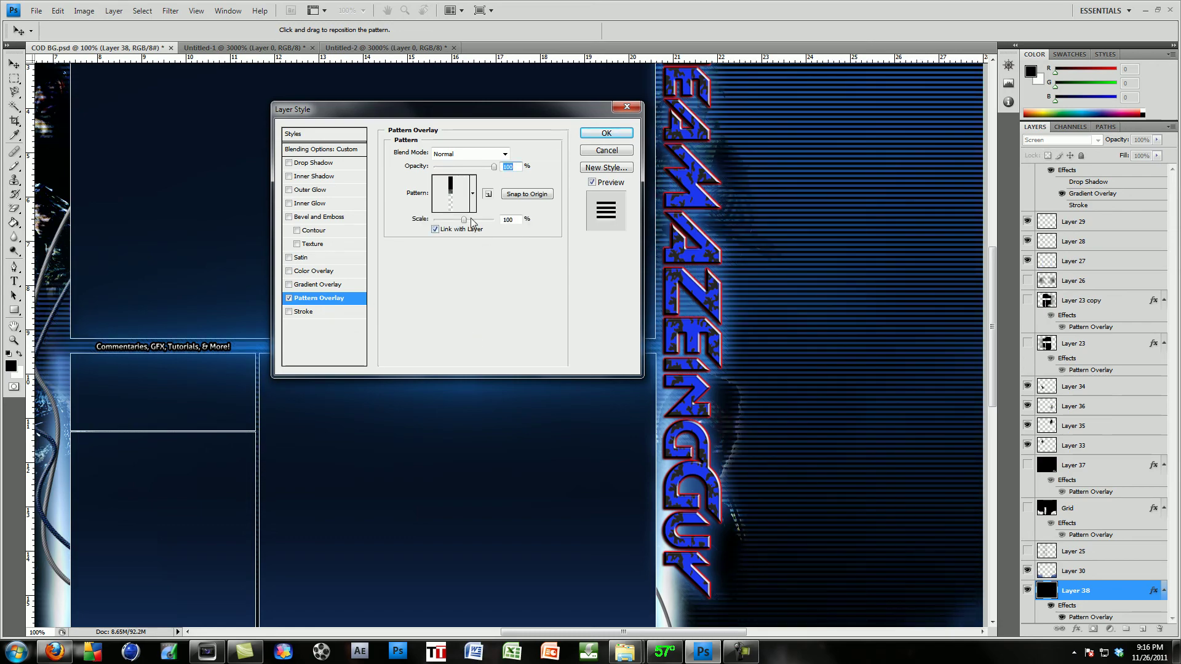
drag(464, 220, 454, 230)
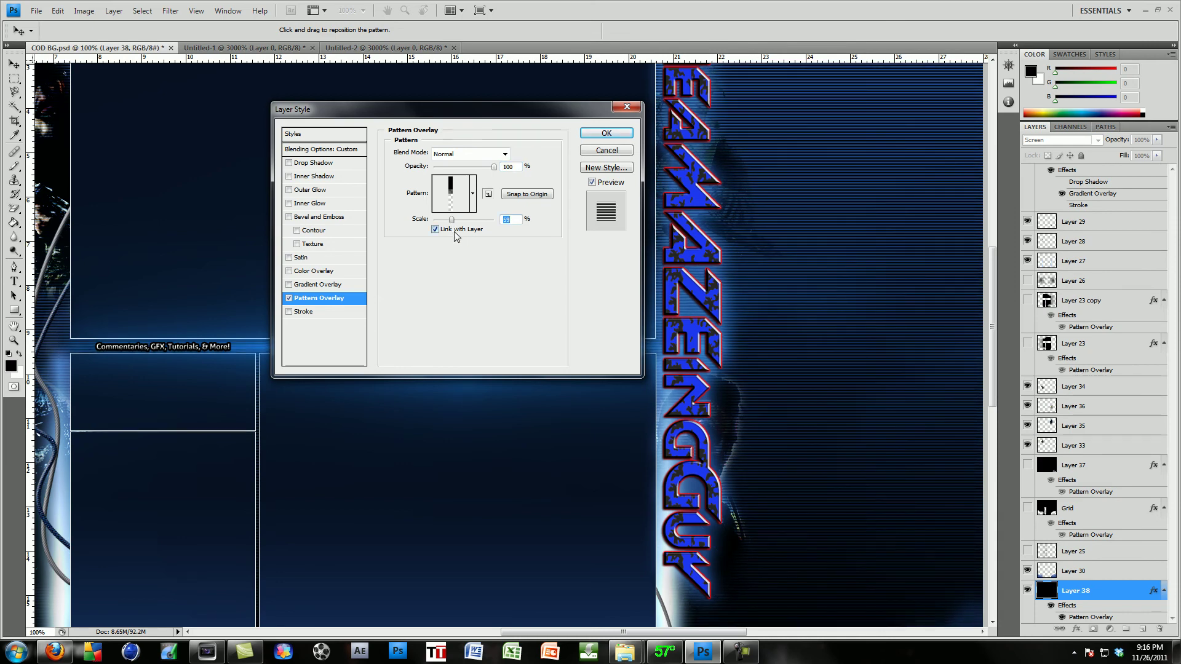
click(606, 132)
Step: Examine how the horizontal scan lines look along both outer sides of the background
drag(575, 632, 610, 632)
scroll(572, 546, up, 5)
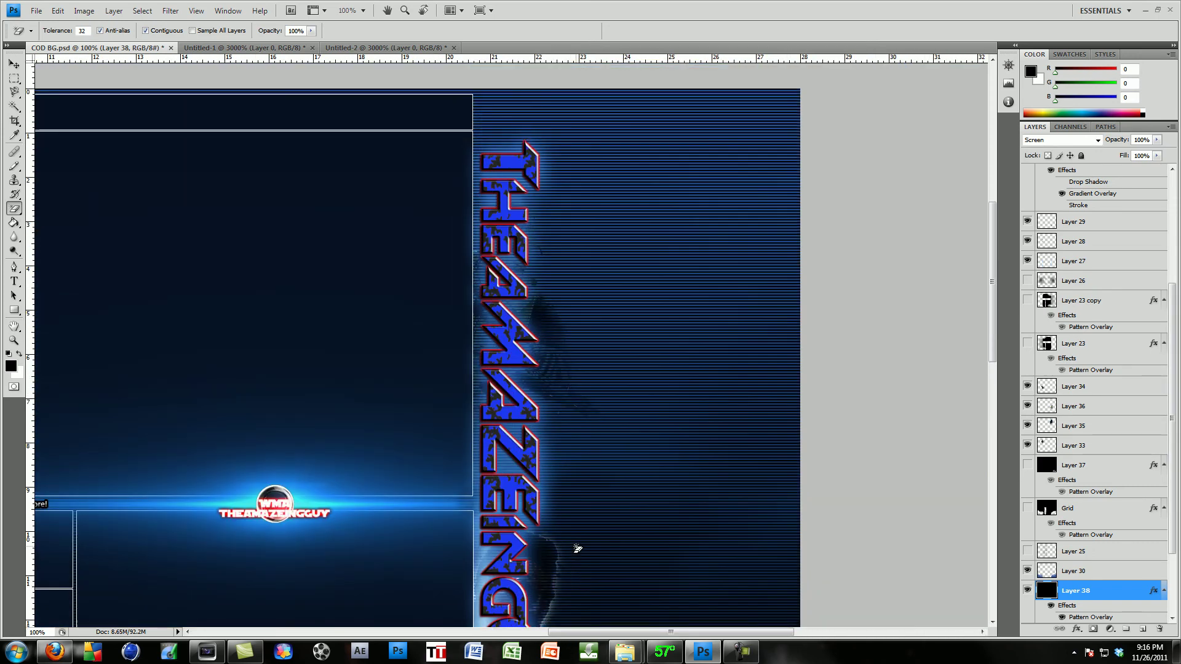
scroll(577, 552, down, 2)
scroll(577, 552, down, 2)
drag(571, 632, 376, 623)
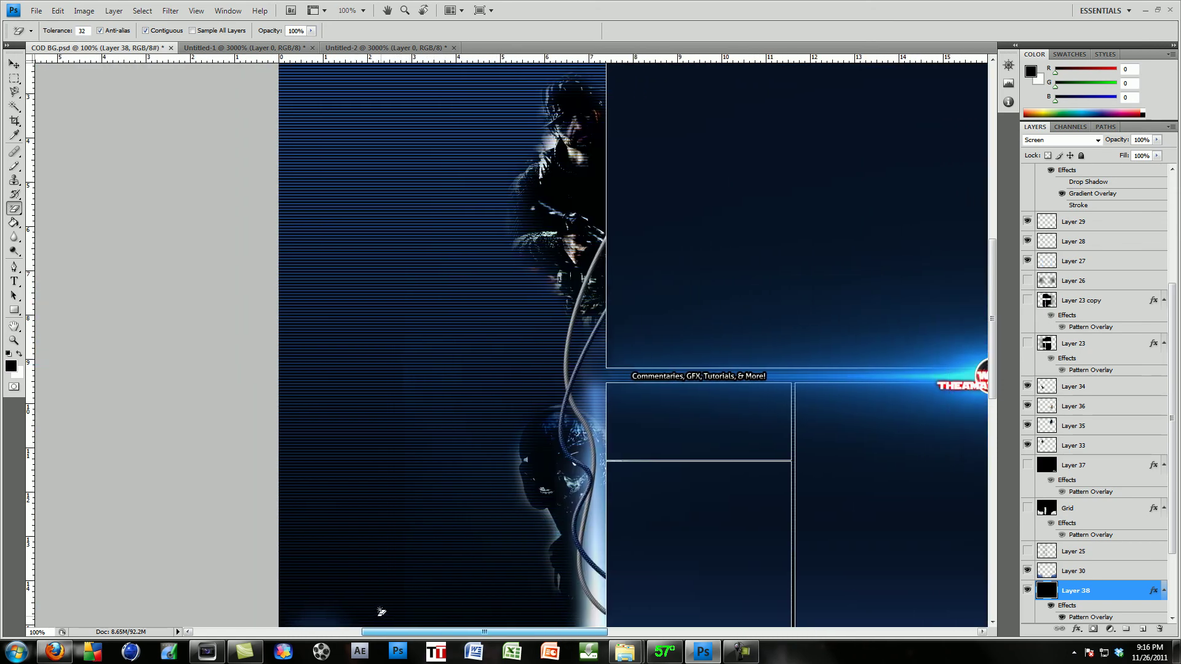
scroll(378, 597, up, 3)
scroll(378, 597, down, 2)
drag(460, 632, 641, 626)
Step: Set the scale of Layer 38's Pattern Overlay to 75%
right_click(1076, 590)
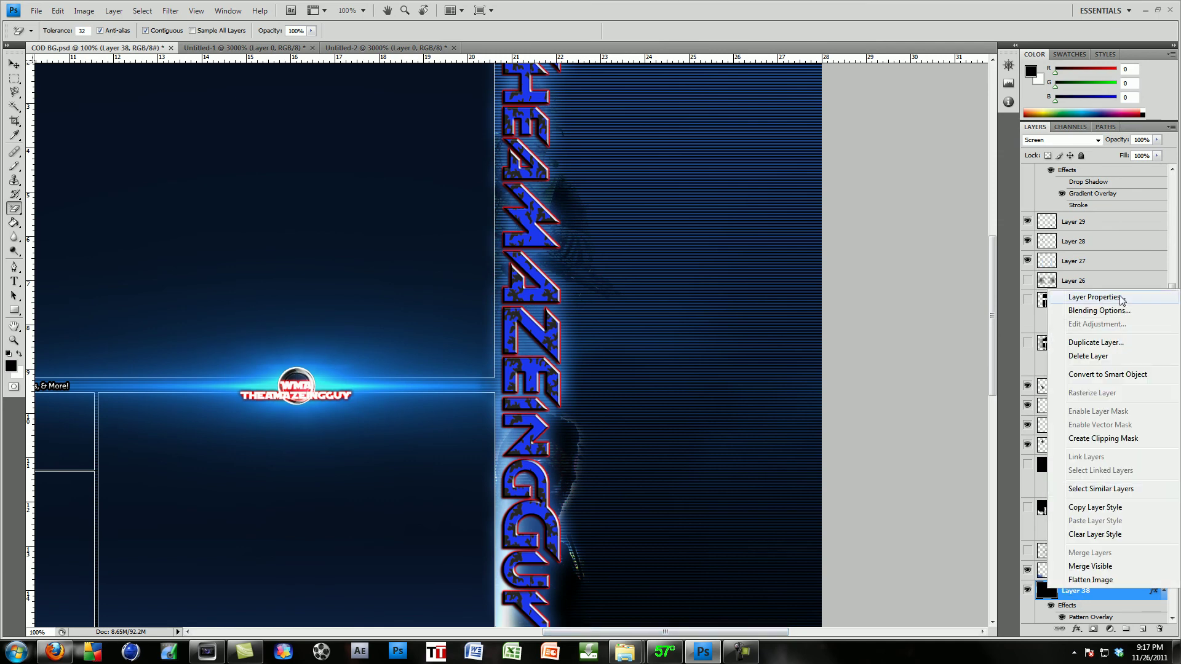
click(1099, 310)
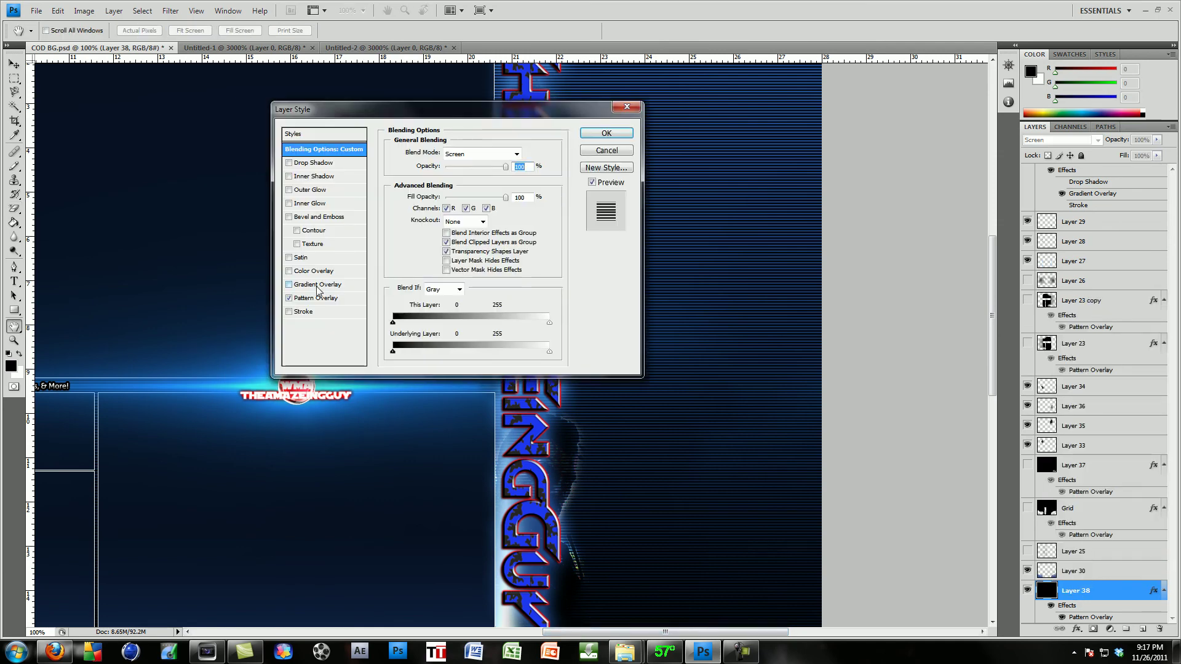
click(318, 298)
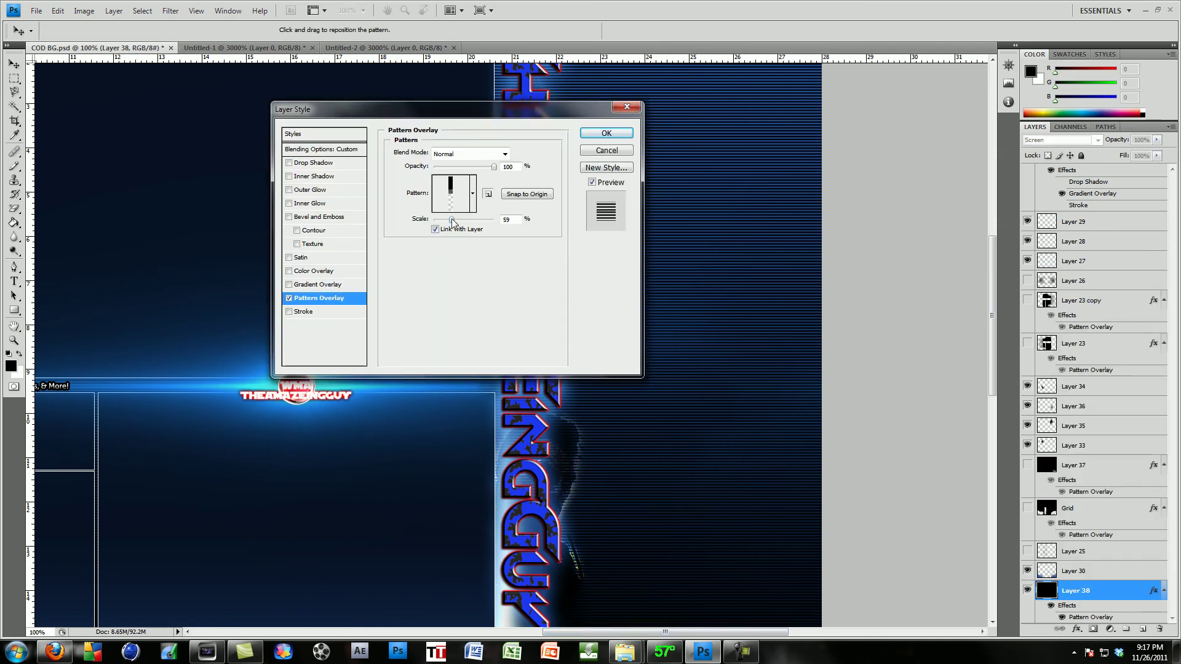
drag(453, 220, 465, 223)
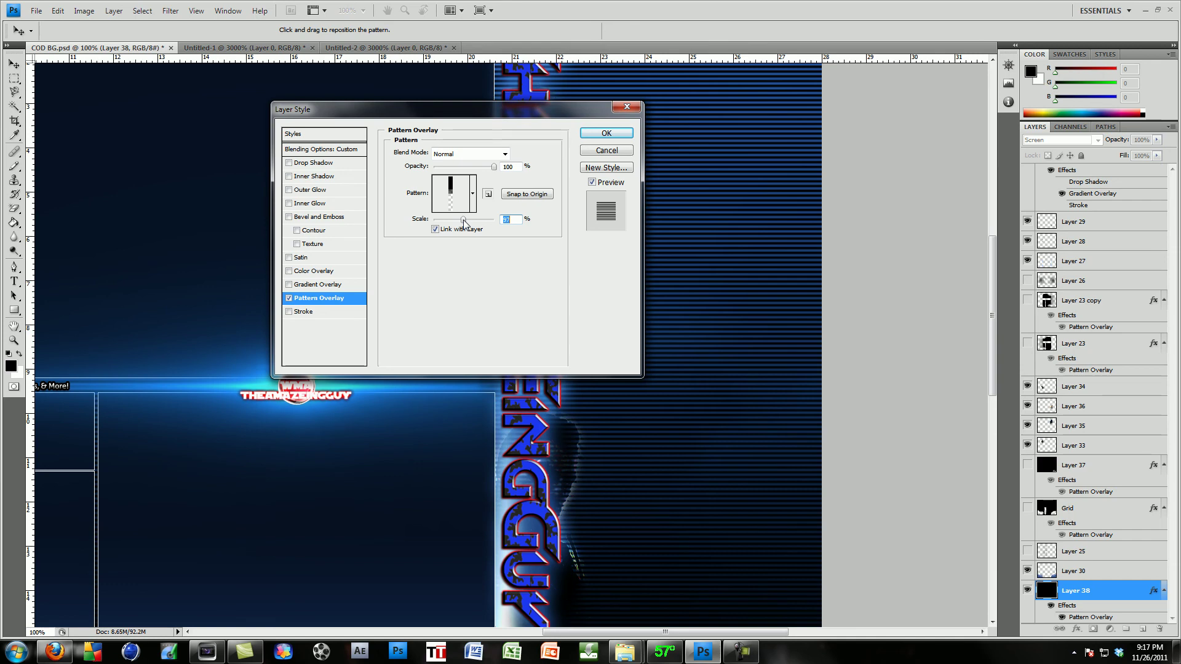
drag(463, 222, 458, 227)
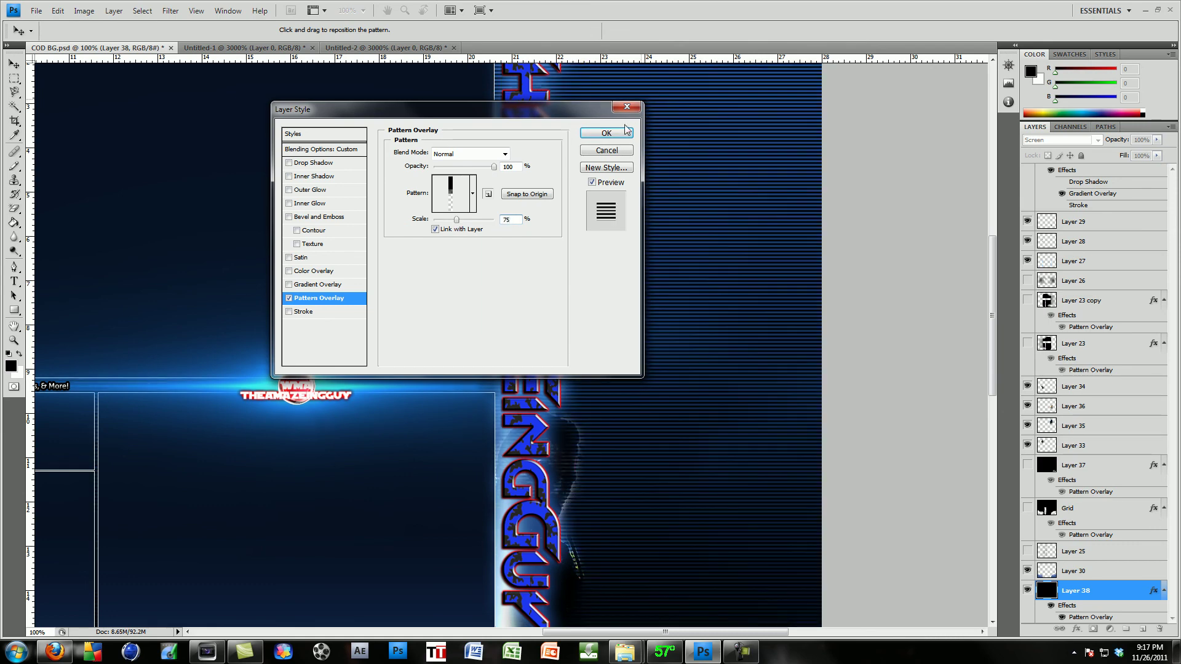
click(607, 133)
Step: Inspect the rescaled scan lines from top to bottom on both sides of the background
scroll(612, 527, up, 5)
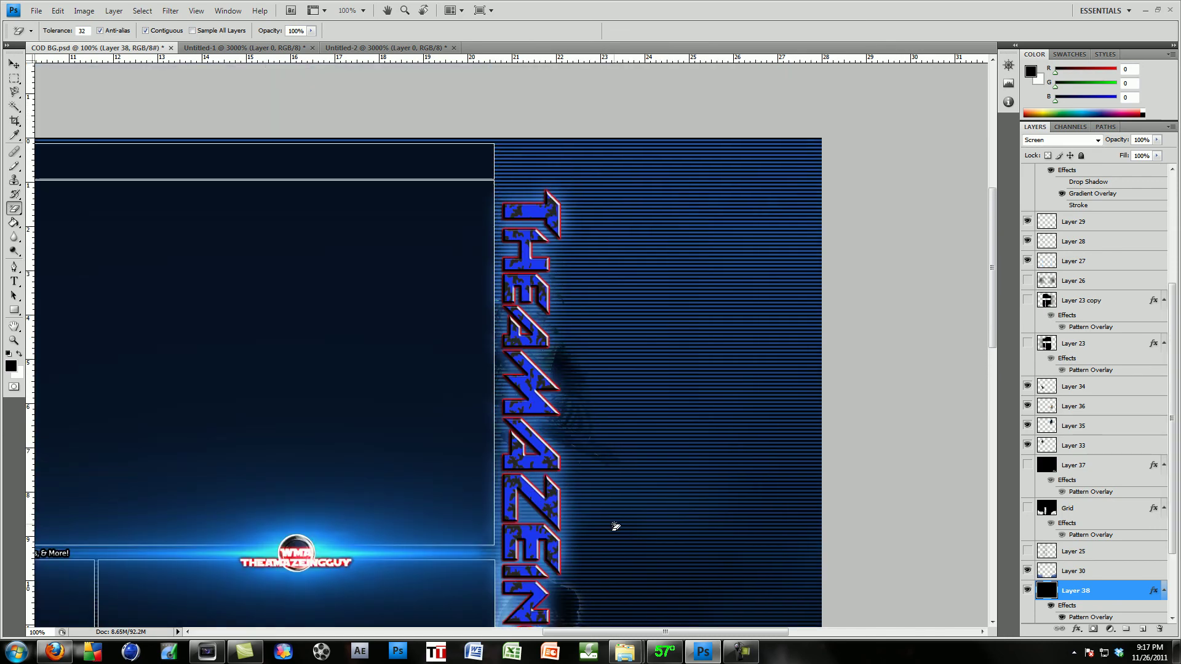
scroll(615, 527, down, 8)
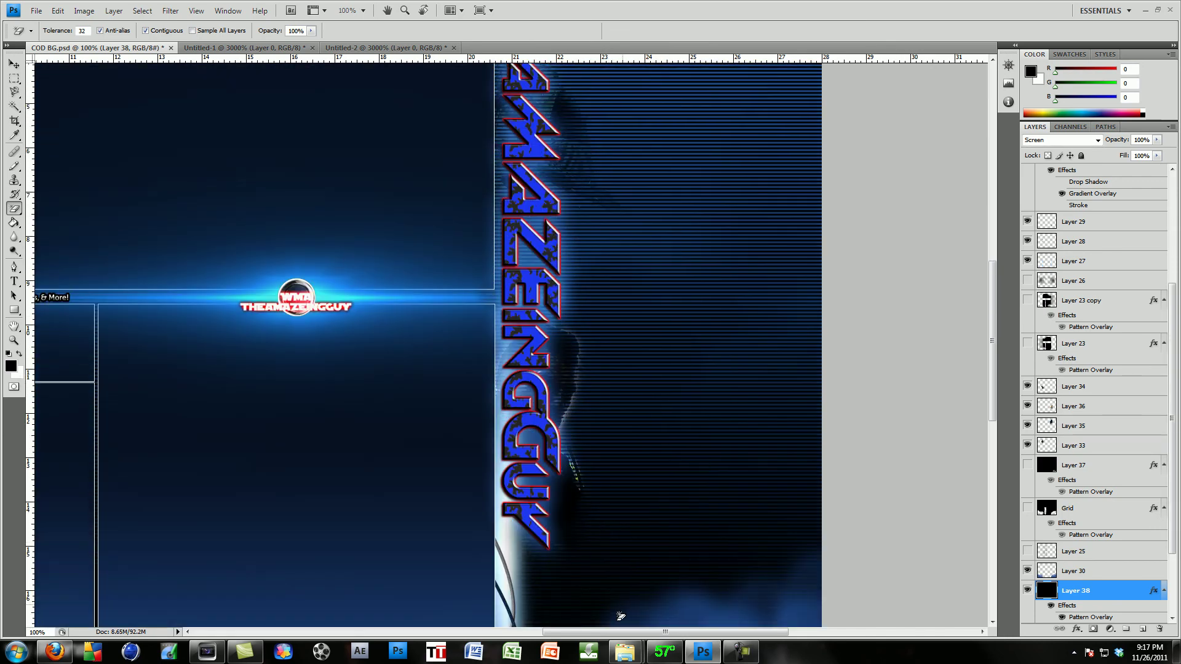
scroll(620, 615, down, 2)
drag(644, 629, 486, 618)
scroll(392, 532, up, 3)
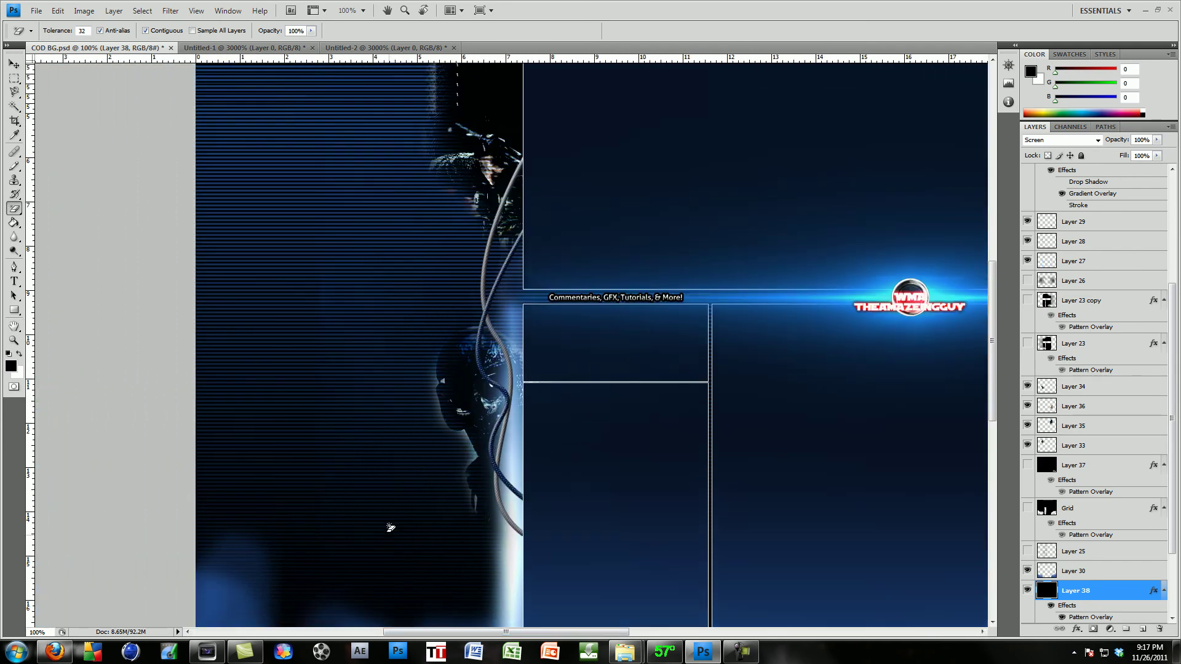
scroll(391, 527, up, 3)
scroll(591, 615, up, 2)
scroll(591, 614, down, 2)
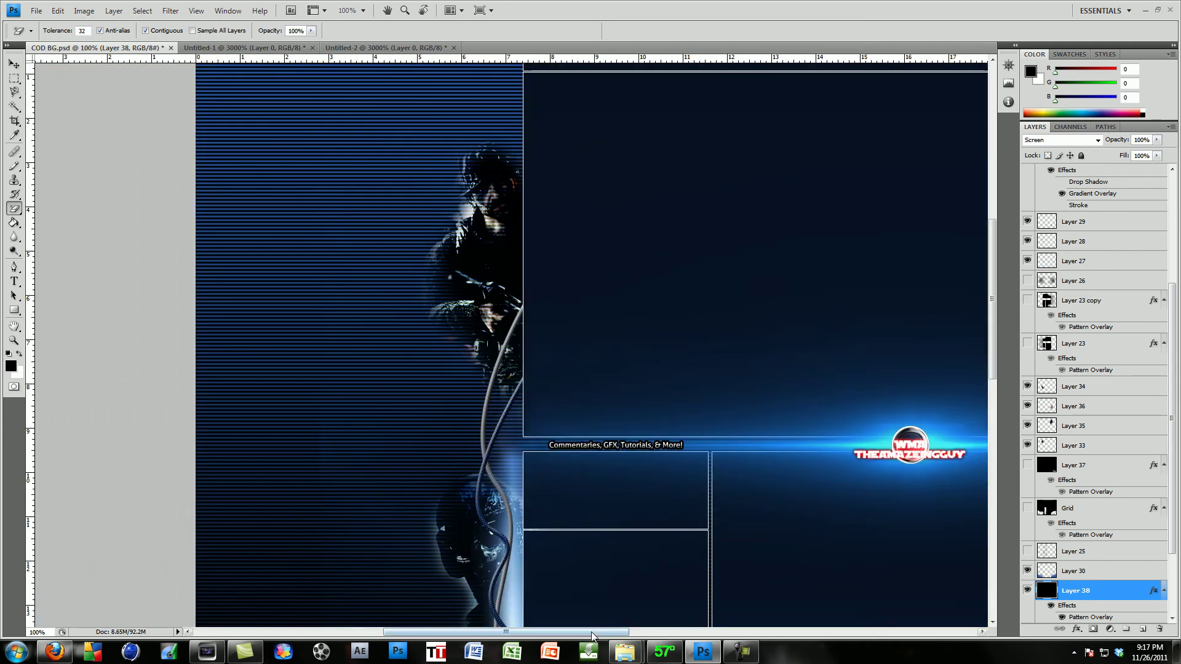
drag(594, 631, 729, 631)
scroll(751, 537, up, 4)
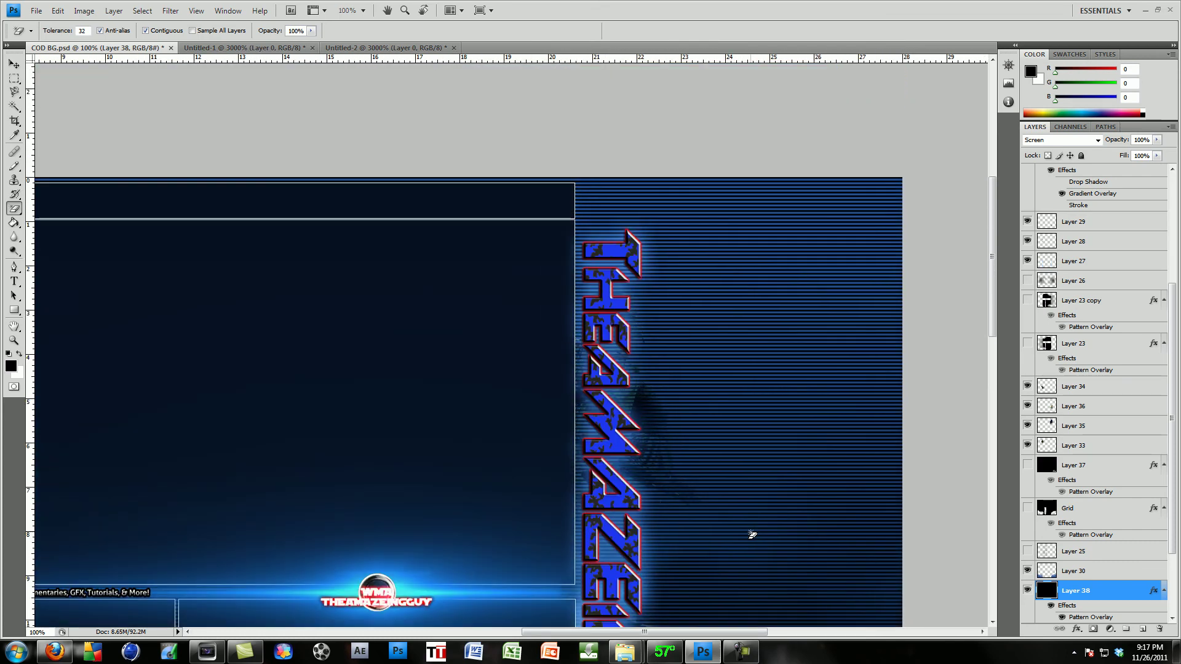
scroll(752, 539, down, 3)
scroll(751, 539, down, 1)
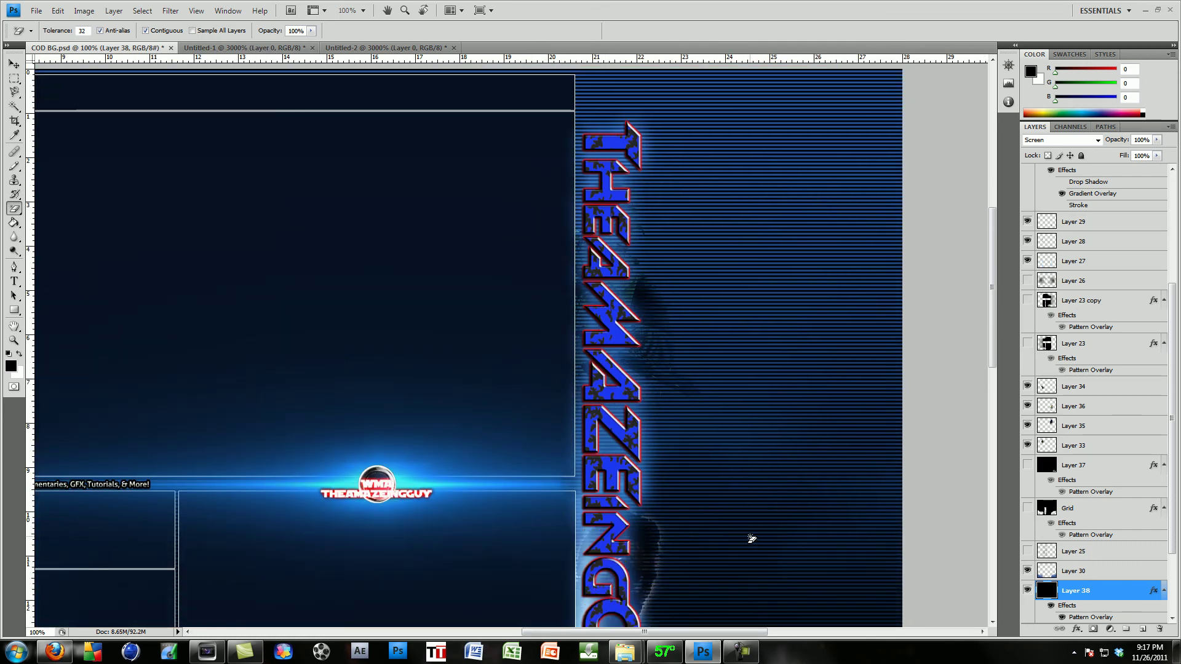
click(1028, 508)
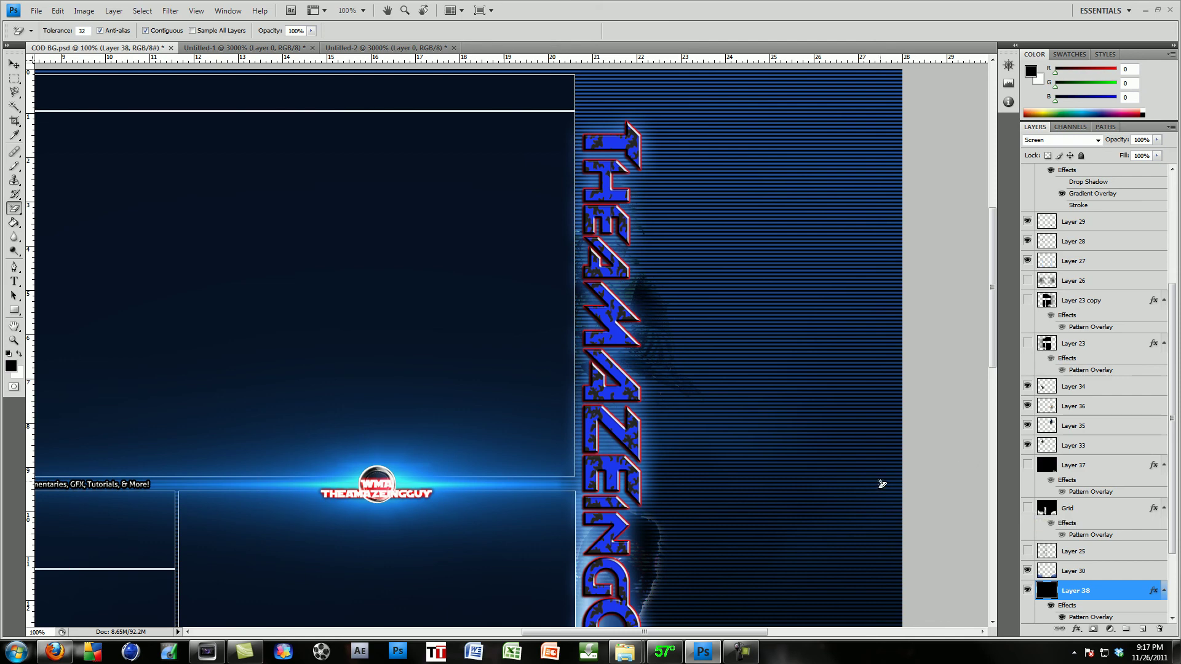
click(741, 651)
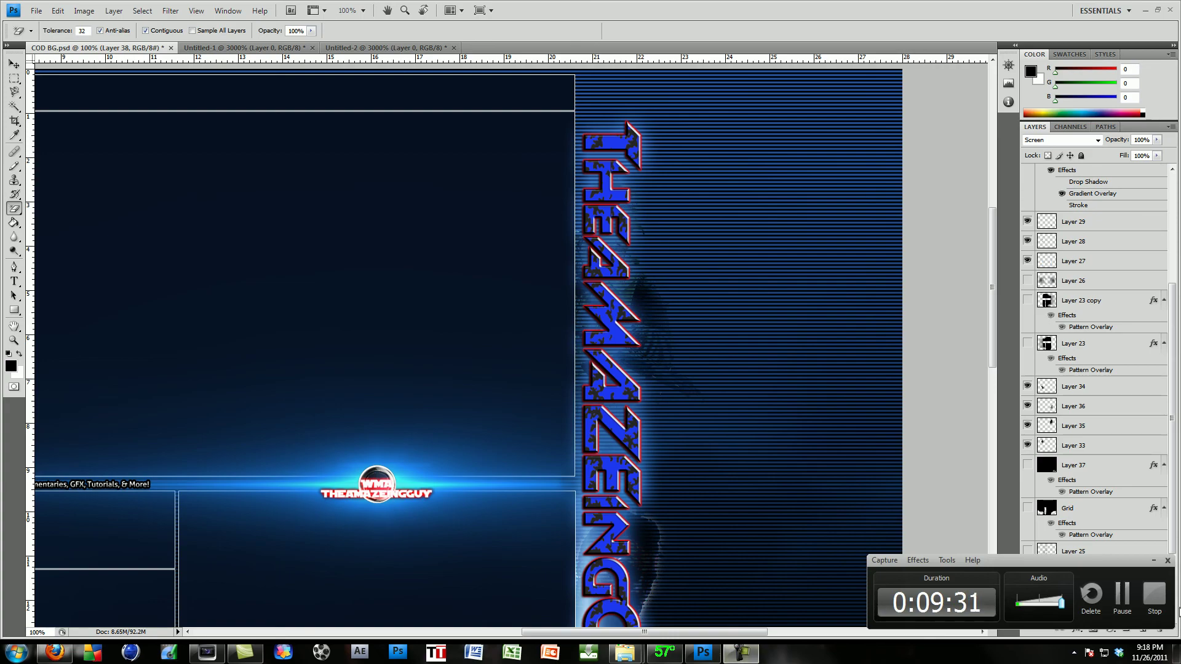